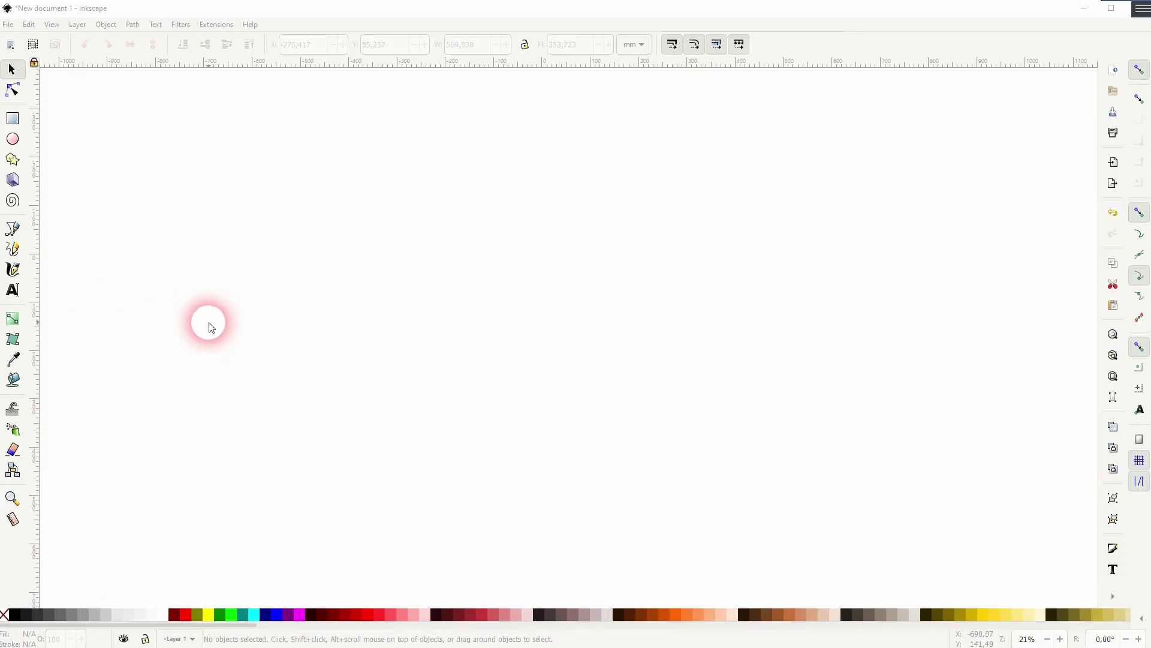
Draw a large black rectangle and round its corners
left_click(14, 118)
mouse_move(231, 169)
left_mouse_down()
mouse_move(616, 371)
mouse_move(604, 410)
mouse_move(606, 396)
left_mouse_up()
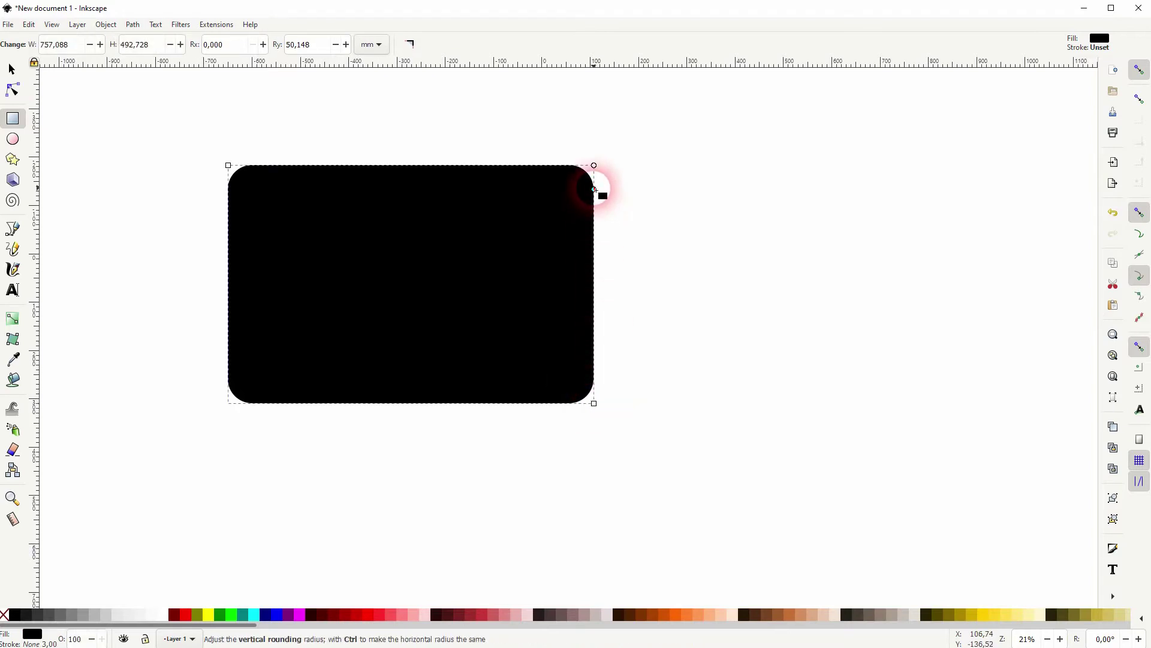
mouse_move(594, 210)
left_mouse_down()
mouse_move(595, 164)
mouse_move(594, 185)
left_mouse_up()
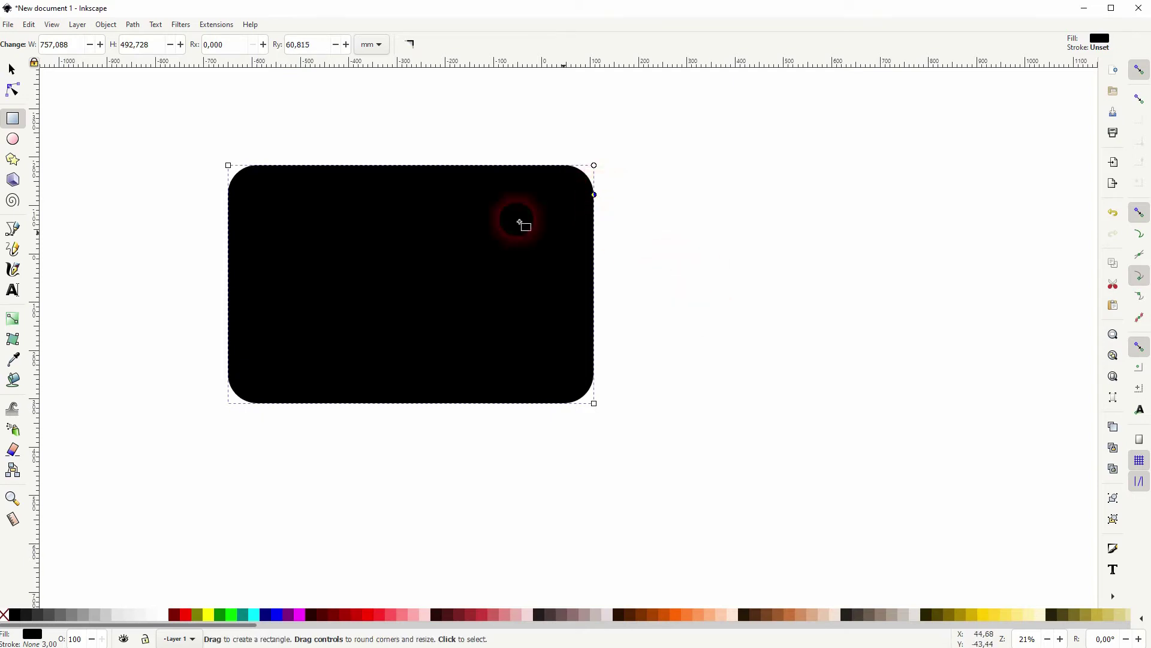
Move the rounded rectangle right and shrink its height slightly
left_click(12, 69)
left_click_drag(337, 275, 470, 291)
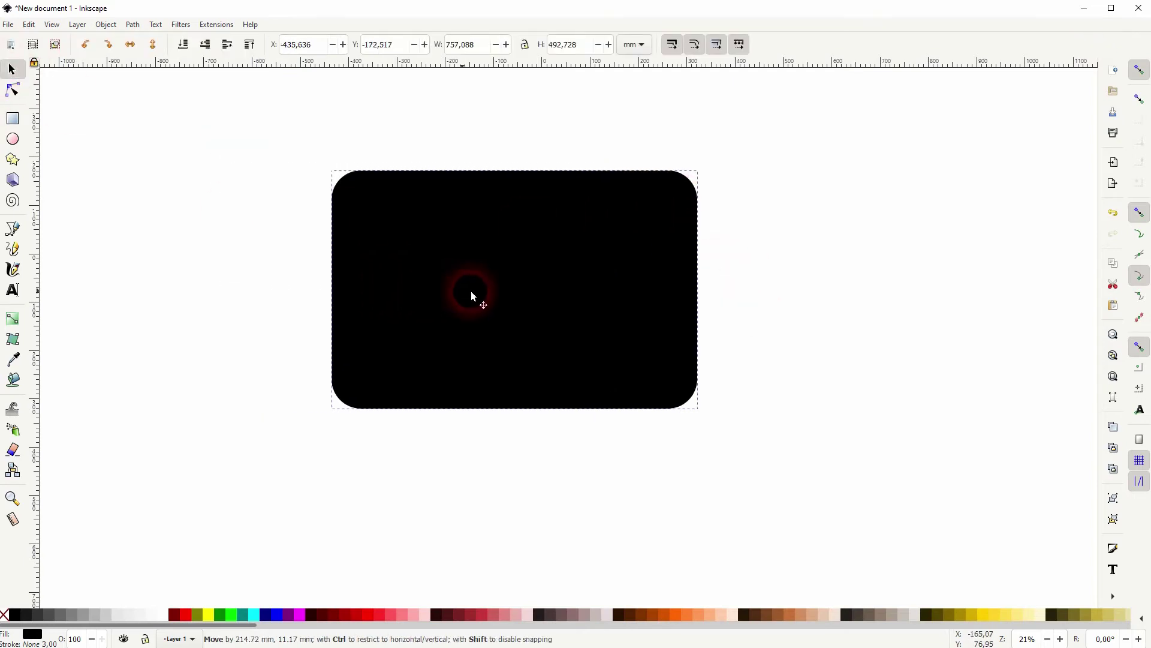
mouse_move(522, 411)
left_mouse_down()
mouse_move(525, 400)
mouse_move(523, 410)
left_mouse_up()
Shift the rectangle right and draw a large dark red downward triangle beside it
left_click(466, 474)
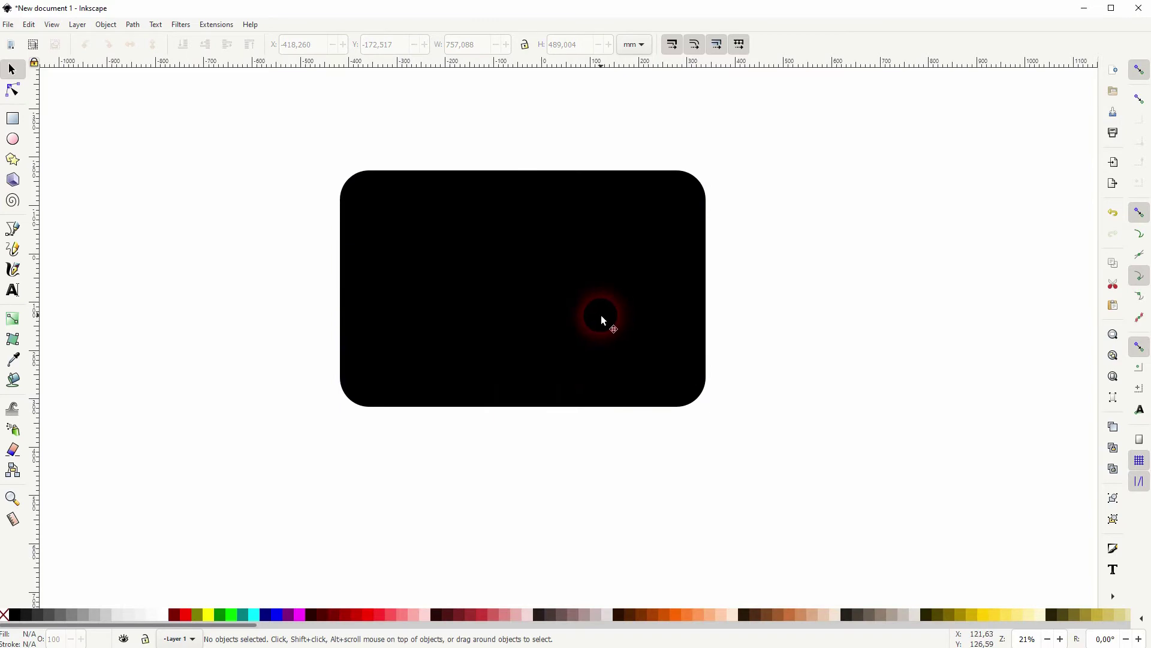
left_click_drag(601, 315, 548, 294)
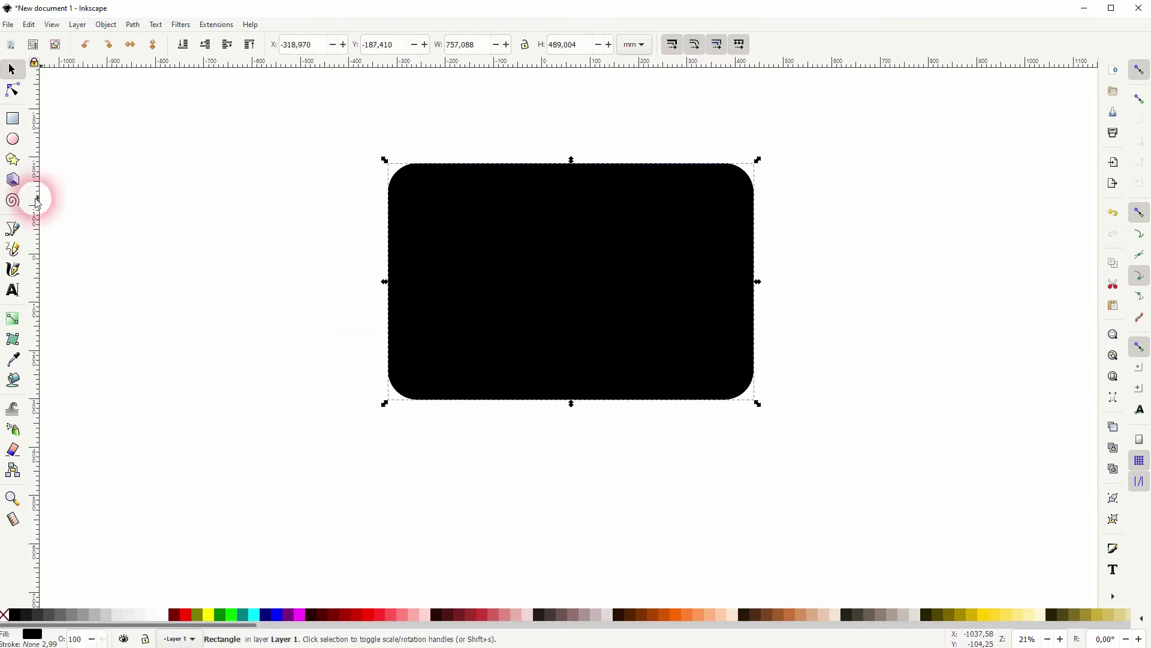
left_click(13, 160)
left_click(108, 44)
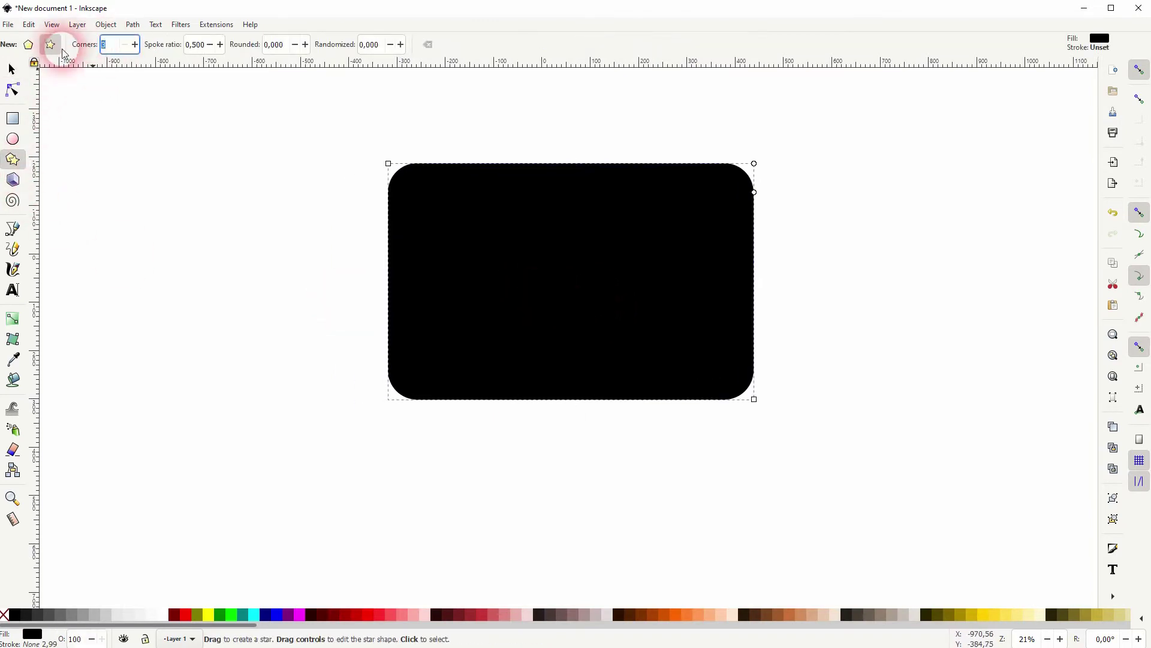
mouse_move(213, 255)
left_mouse_down()
mouse_move(343, 344)
mouse_move(314, 203)
left_mouse_up()
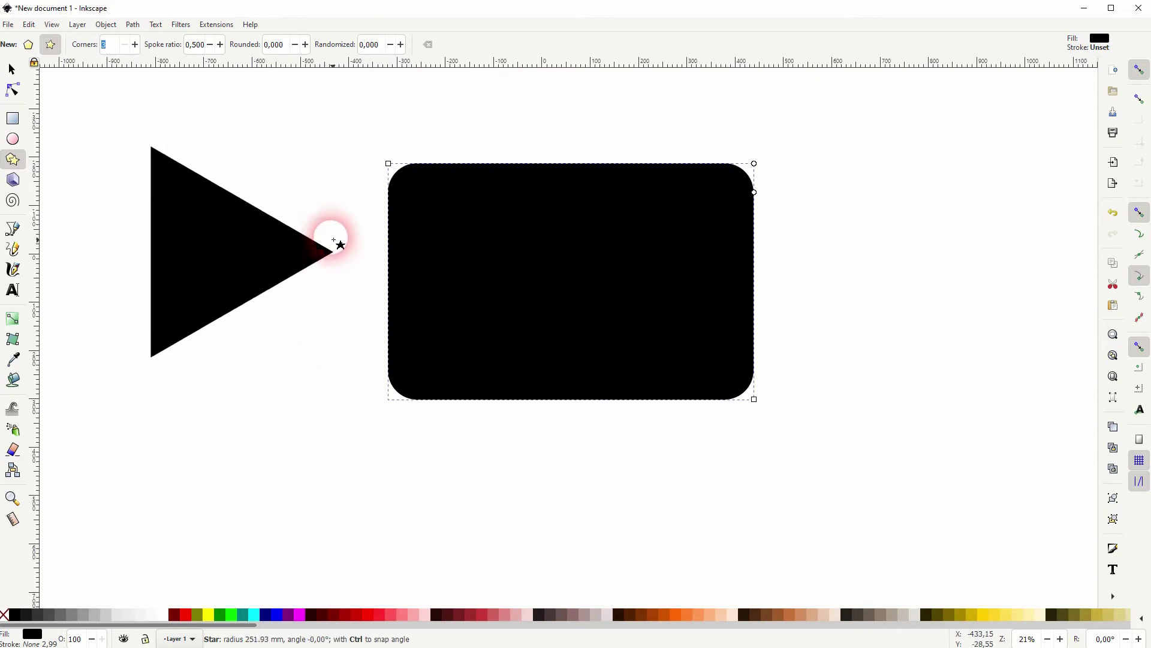
left_click_drag(313, 204, 361, 167)
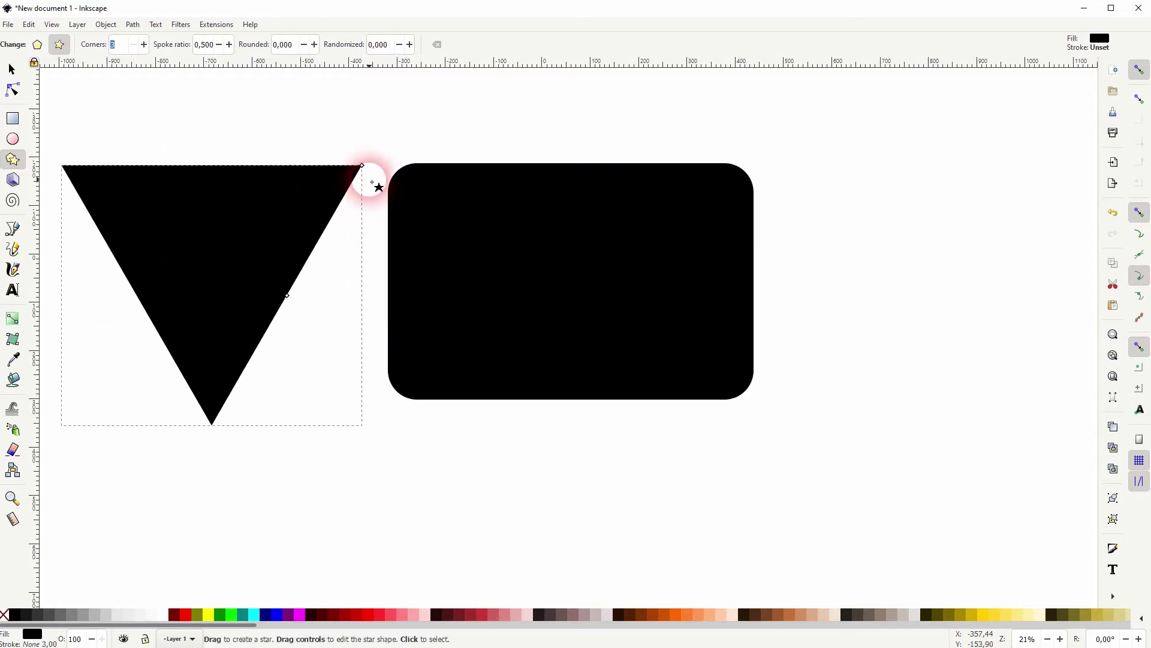
left_click(176, 614)
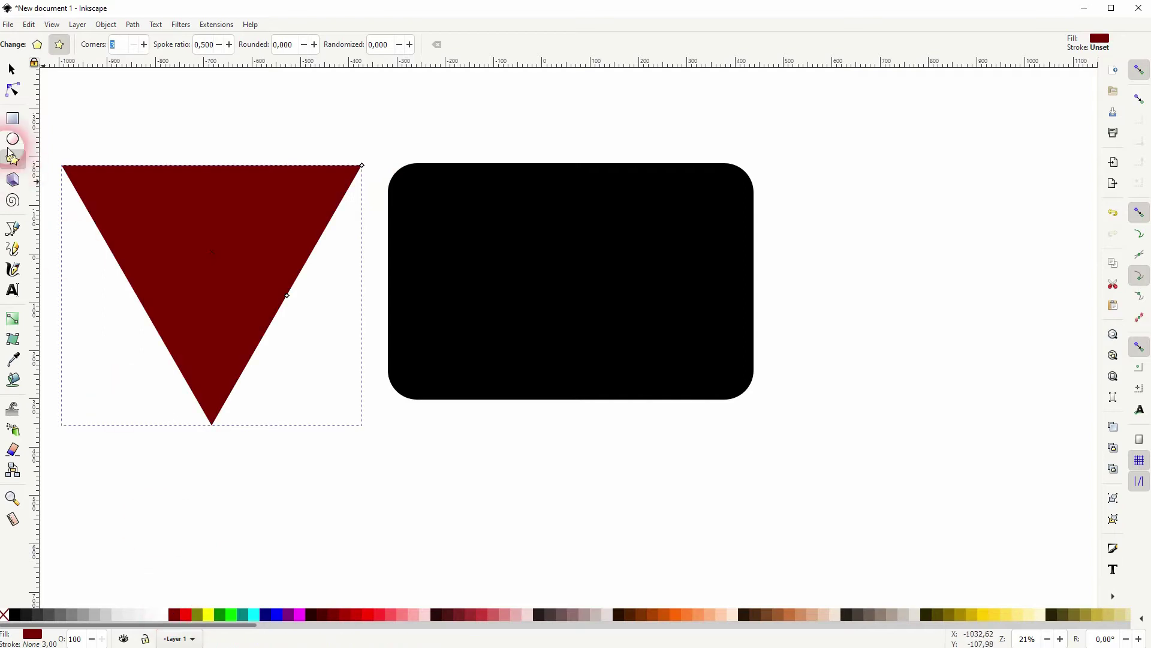
Lower the rectangle and place the triangle's tip on its top edge
left_click(13, 69)
left_click_drag(567, 292, 580, 418)
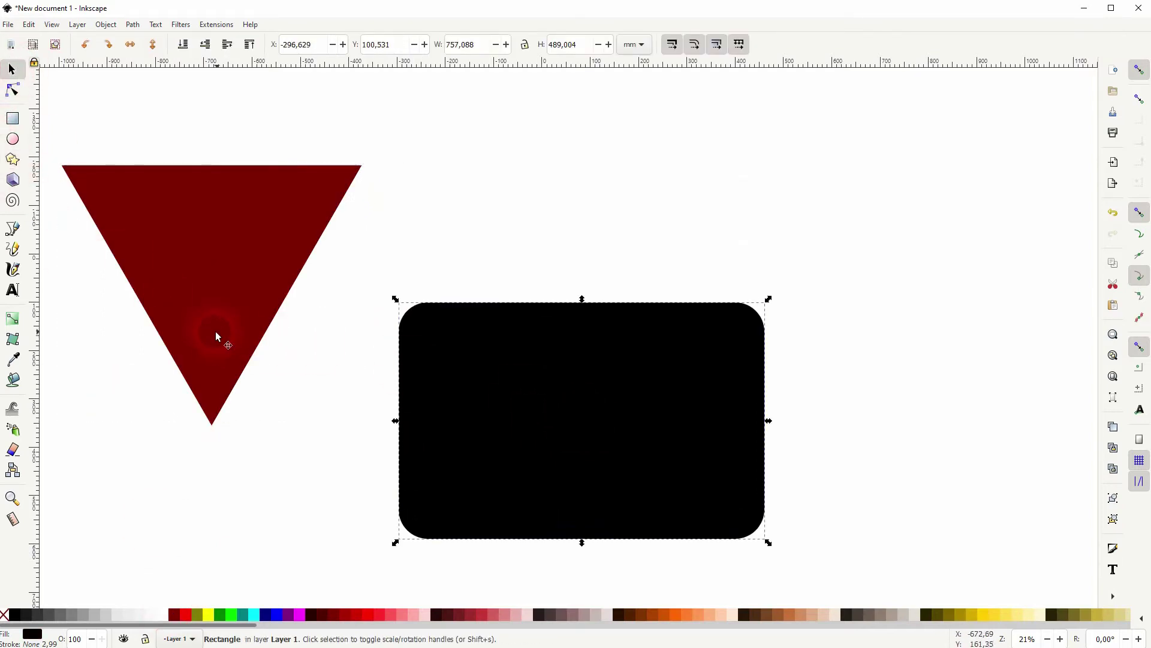
left_click_drag(220, 337, 522, 245)
Centre the triangle horizontally and vertically on the rectangle, relative to last selected
left_click(608, 407, "shift")
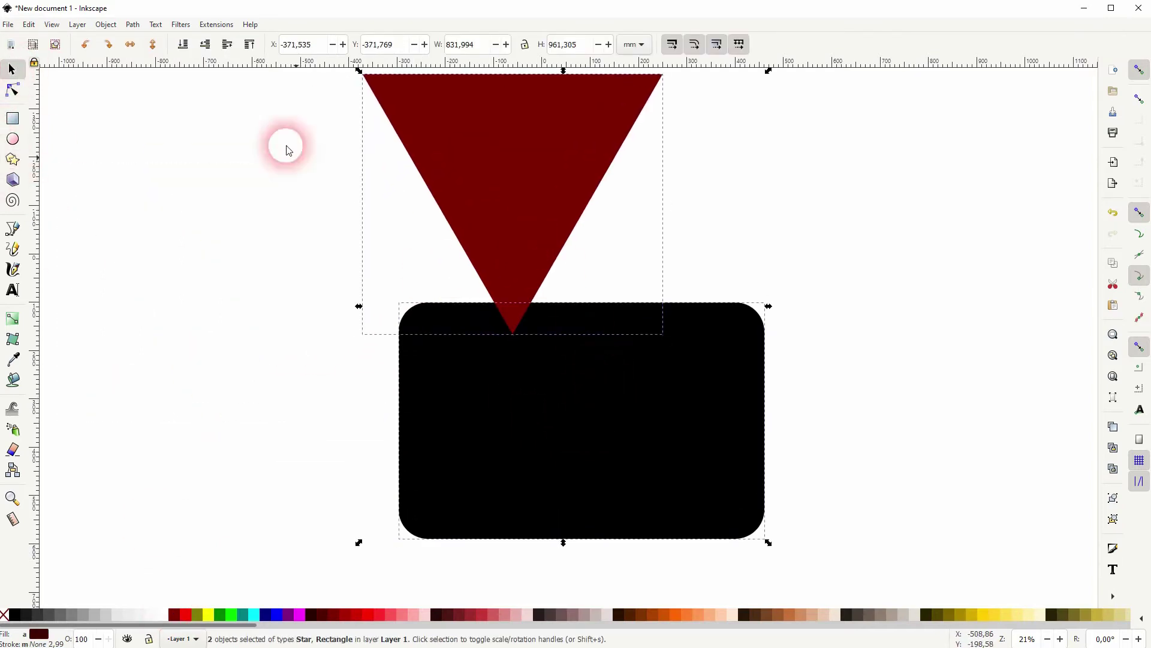
left_click(106, 24)
left_click(144, 404)
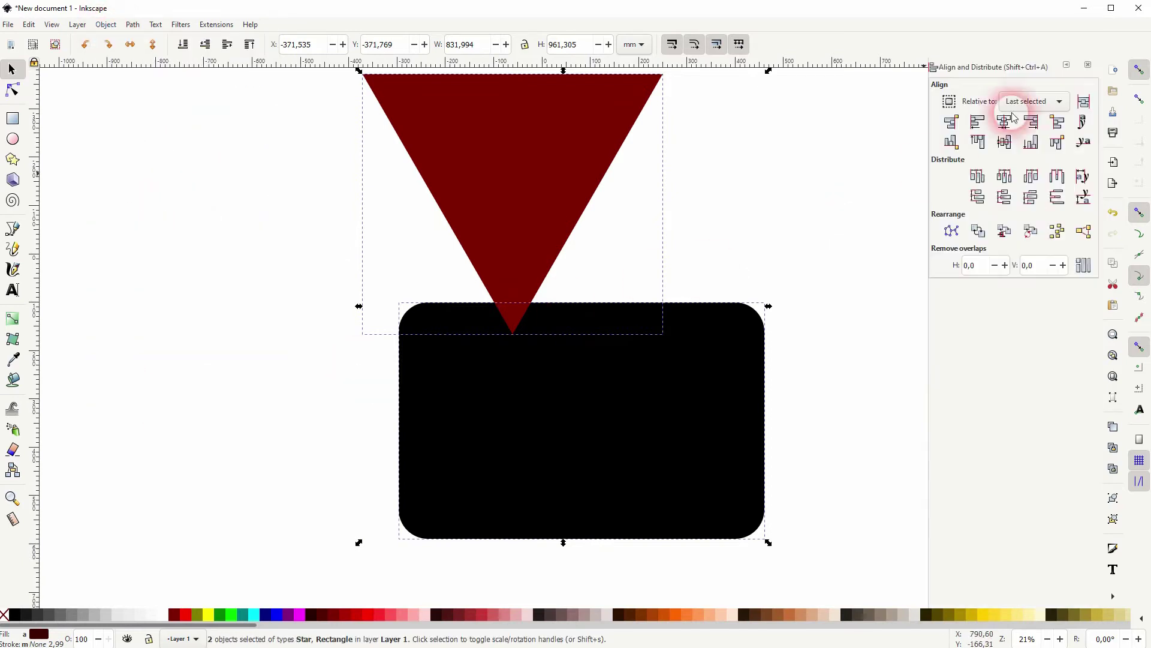
left_click(1026, 101)
left_click(1005, 122)
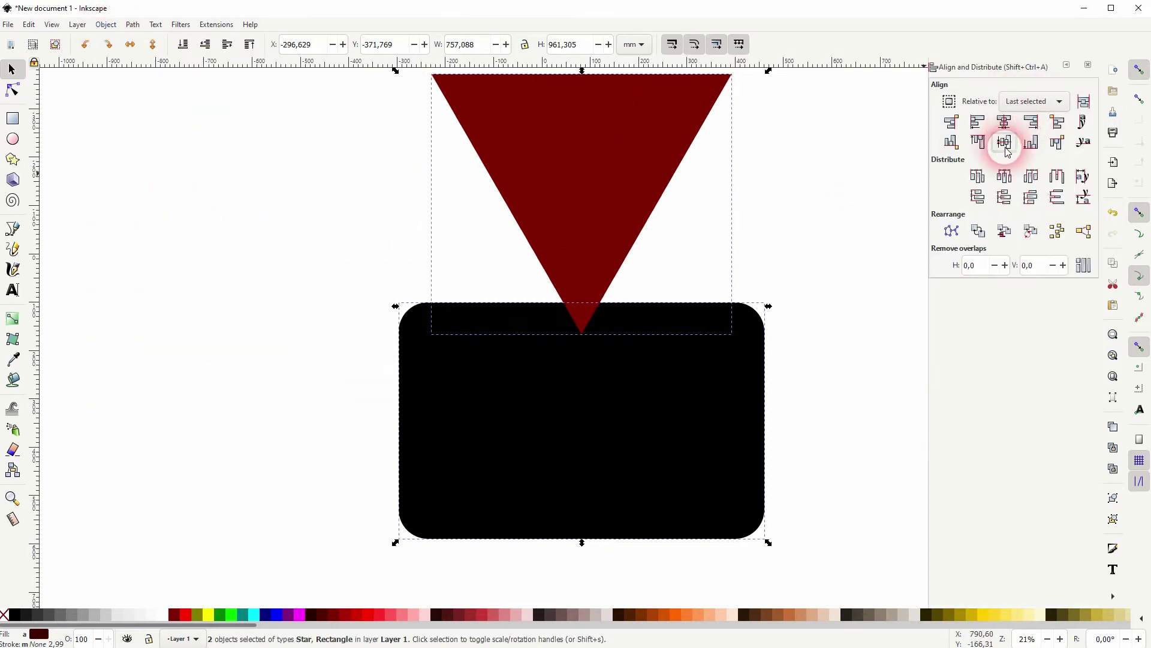
left_click(1004, 143)
Raise the triangle above the rectangle and stretch it much wider
left_click(826, 320)
left_click(568, 422)
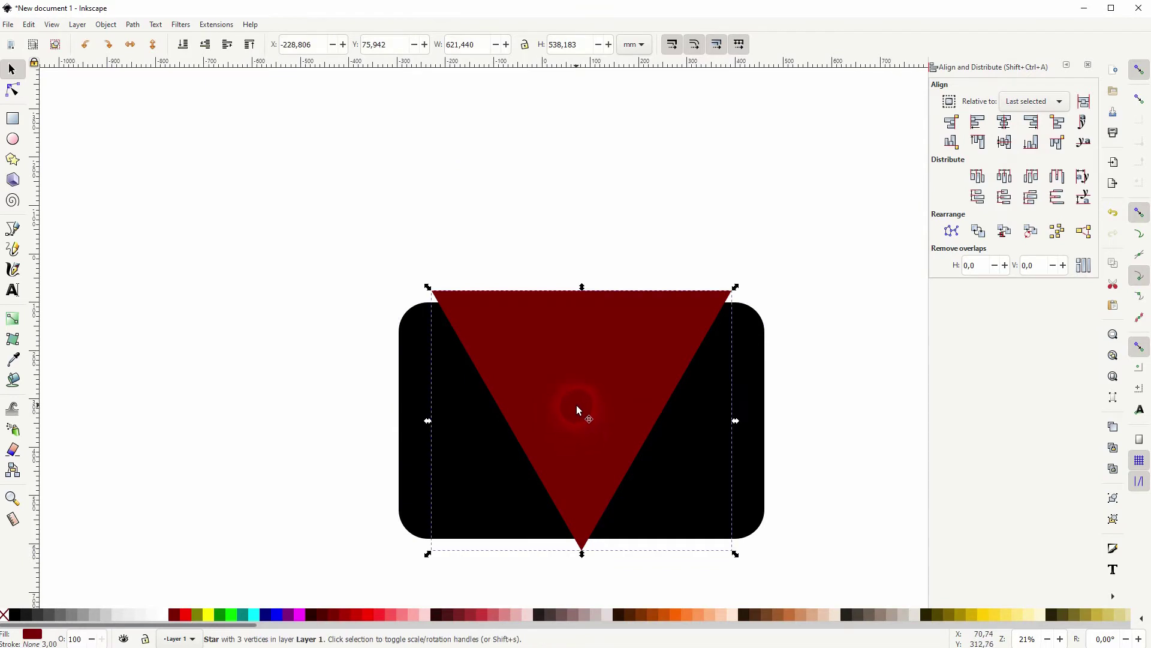
mouse_move(576, 404)
left_mouse_down()
mouse_move(565, 349)
mouse_move(579, 274)
left_mouse_up()
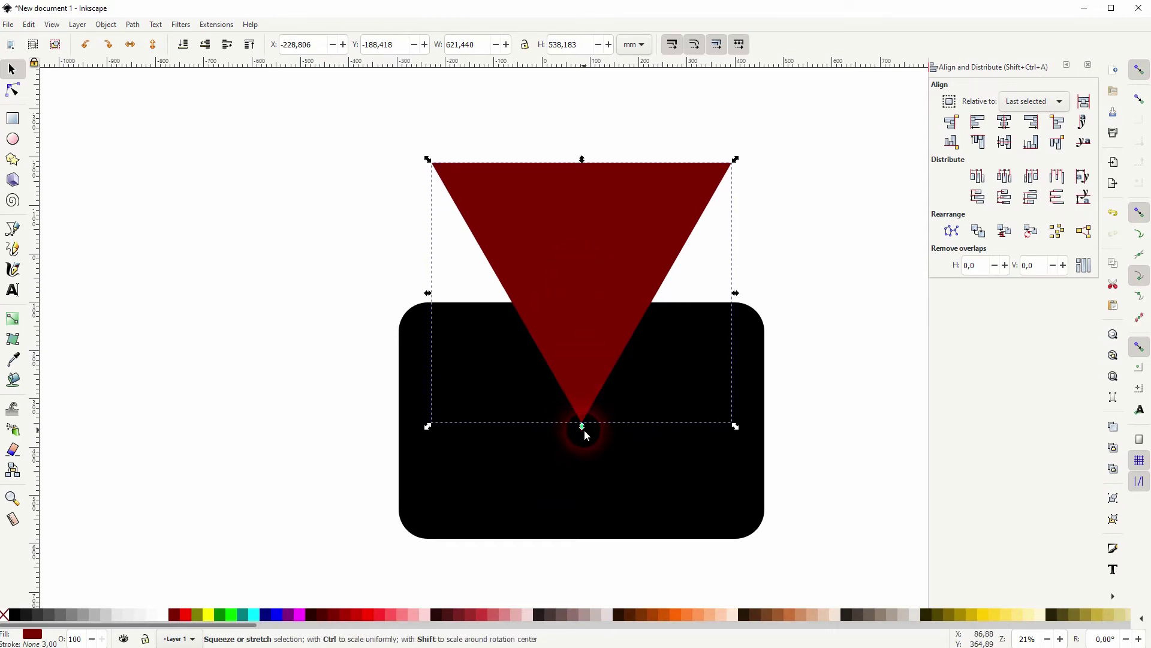
mouse_move(735, 295)
left_mouse_down()
mouse_move(846, 306)
mouse_move(926, 298)
left_mouse_up()
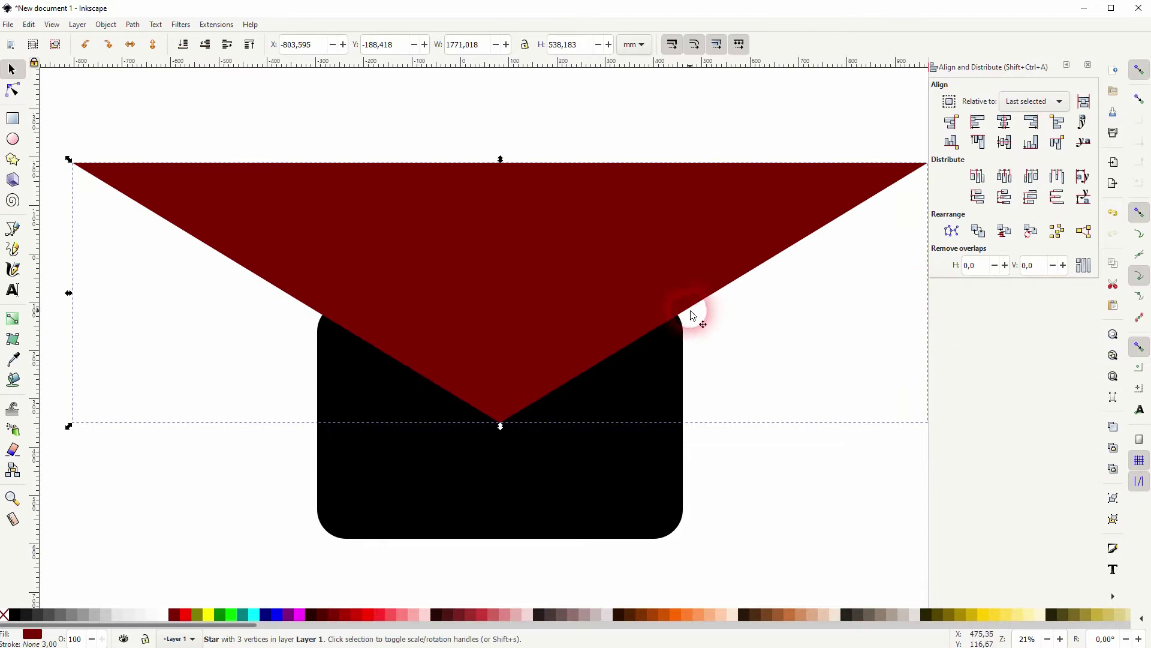
Remove the triangle's fill, give it a maroon outline, and reselect the outline
left_click(5, 616)
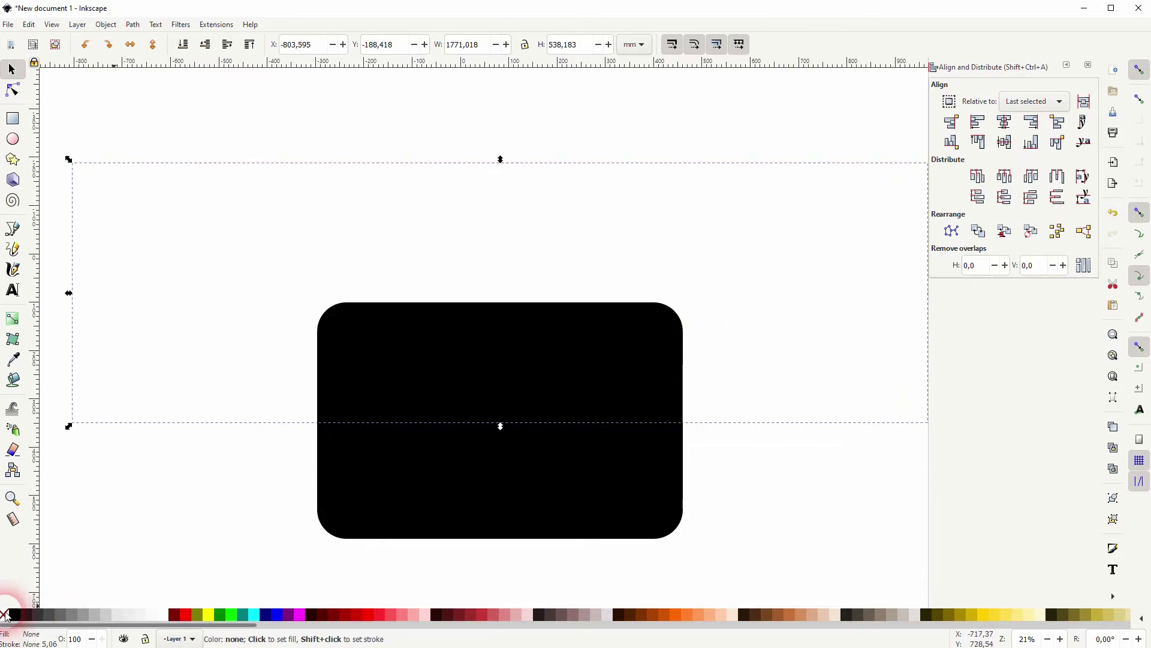
left_click(172, 615, "shift")
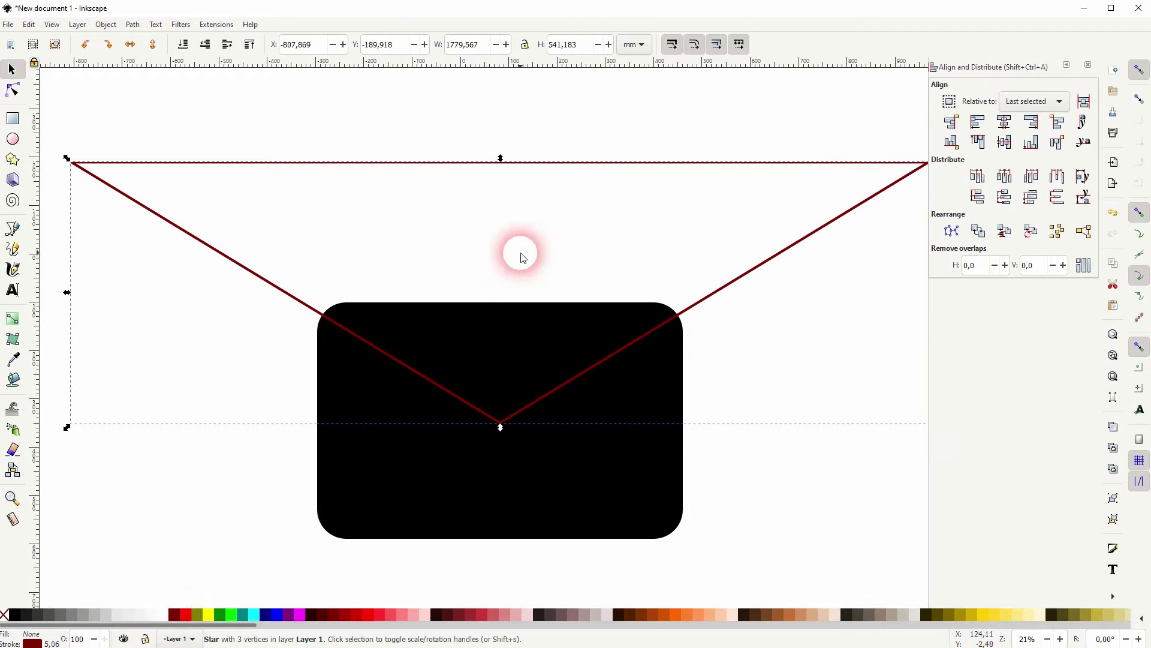
left_click(747, 539)
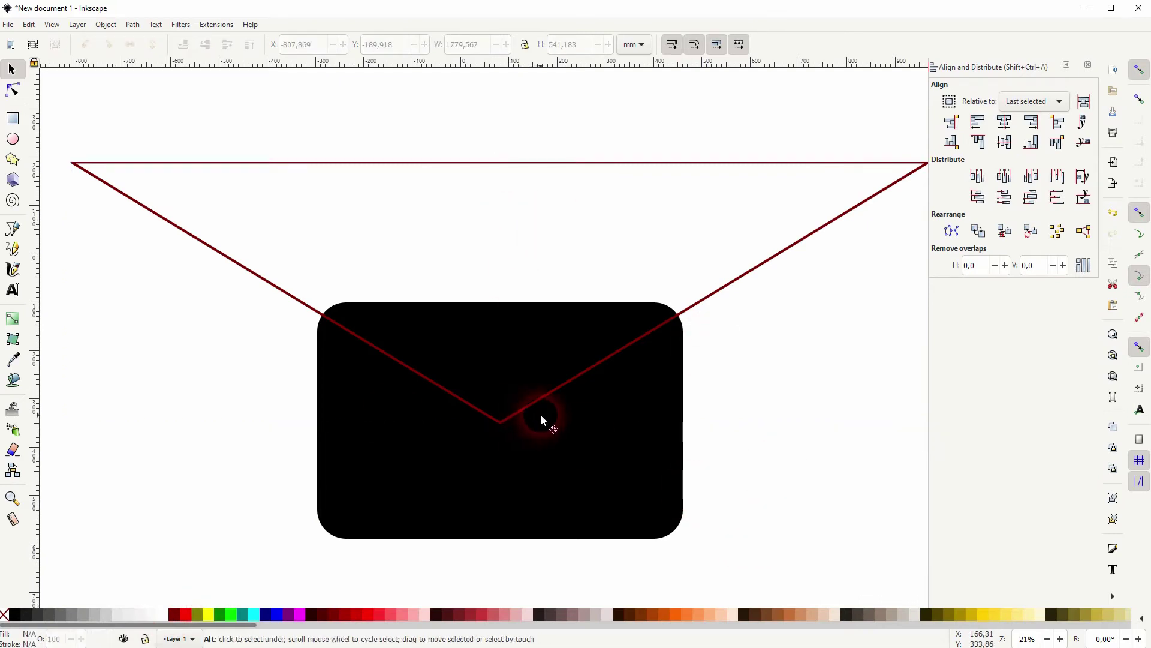
scroll(552, 420, "down", 3)
left_click(653, 347)
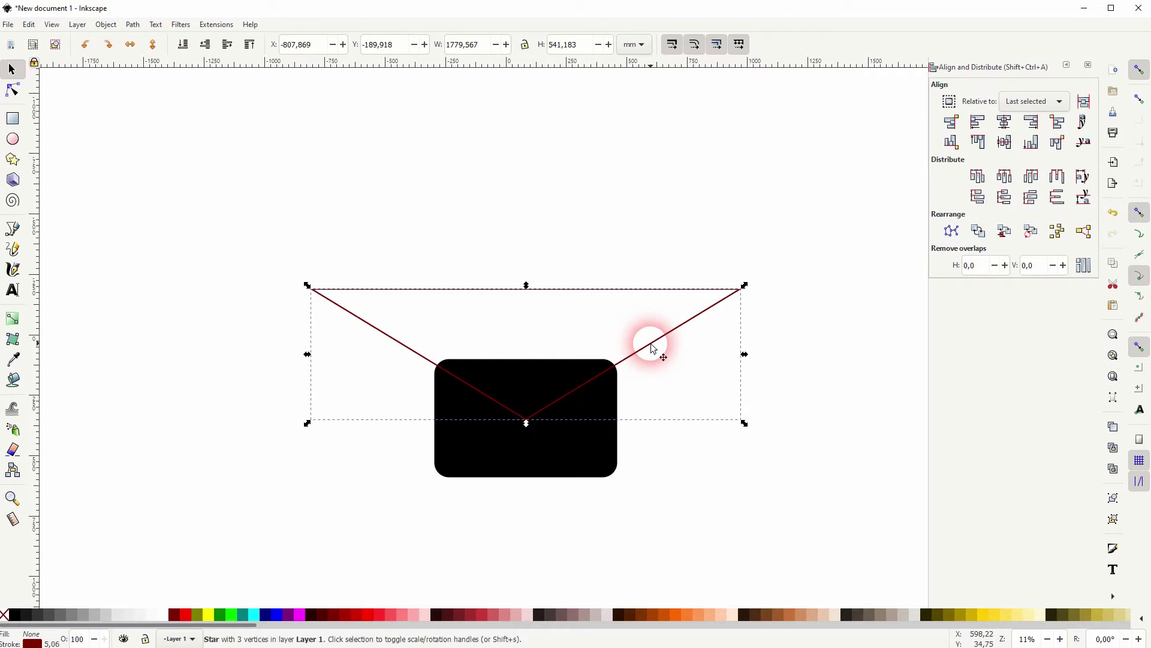
Rotate the triangle copy 180° and position it over the rectangle to form an X
left_click(653, 347)
left_click_drag(743, 286, 321, 396)
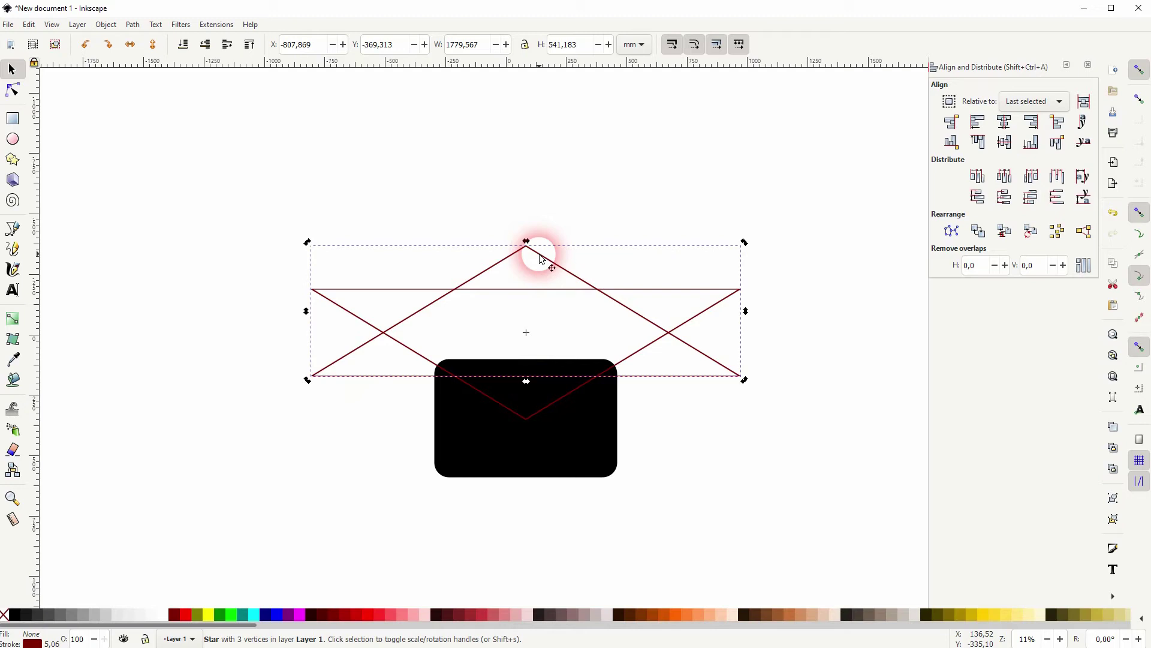
left_click_drag(539, 256, 546, 435)
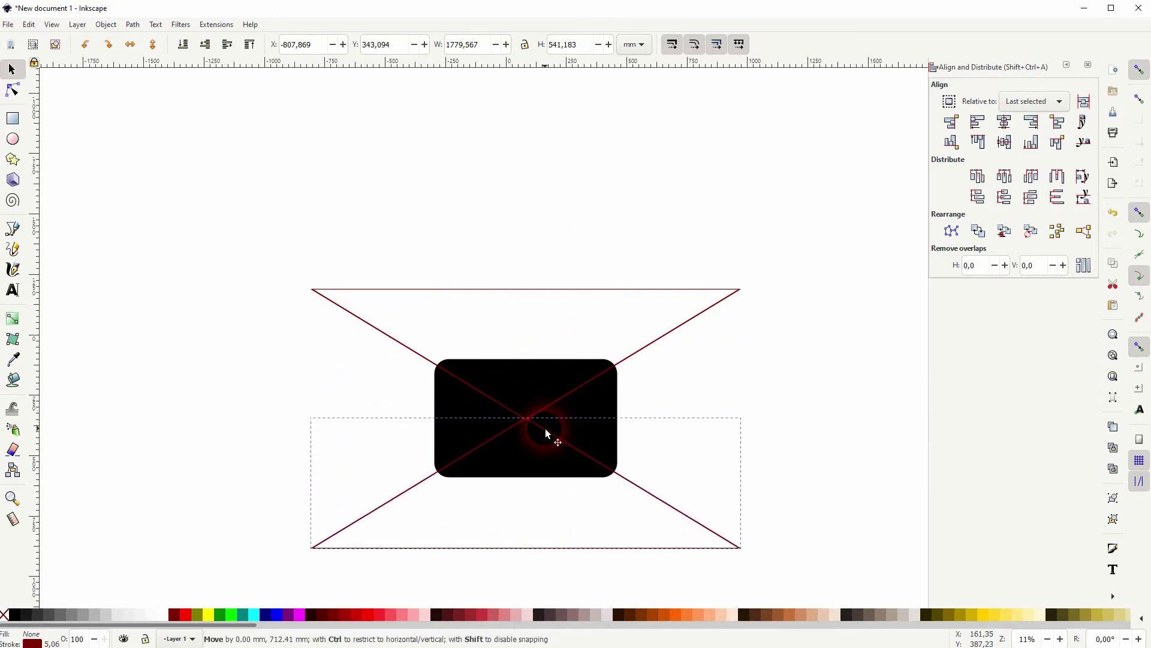
scroll(521, 440, "up", 1)
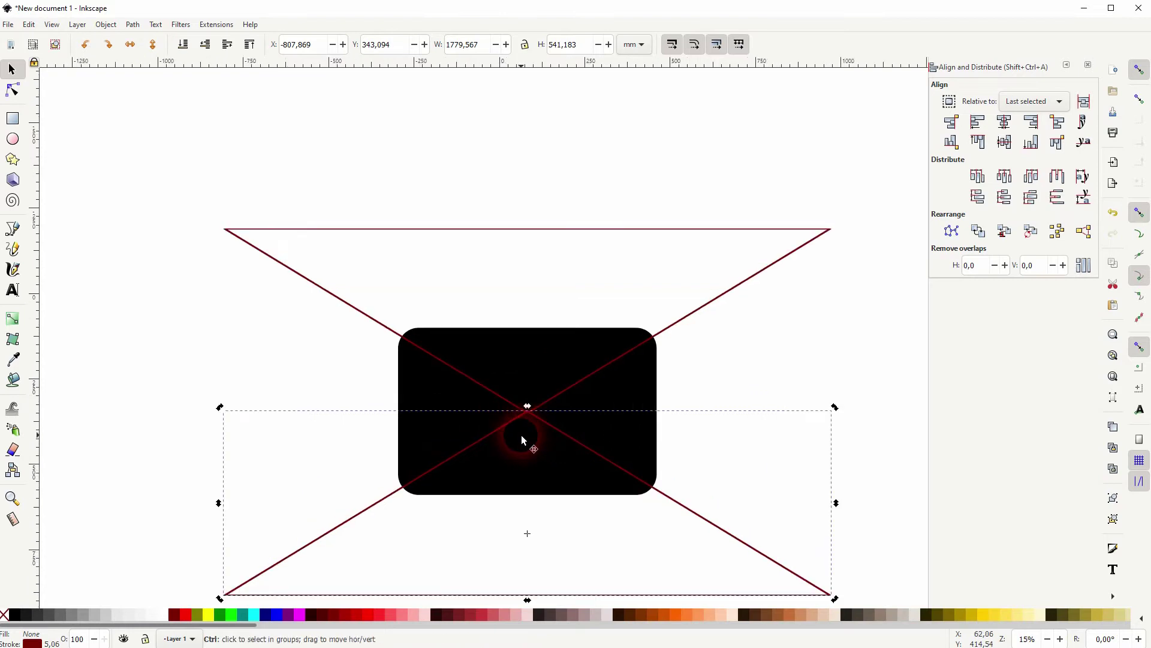
scroll(521, 439, "up", 1)
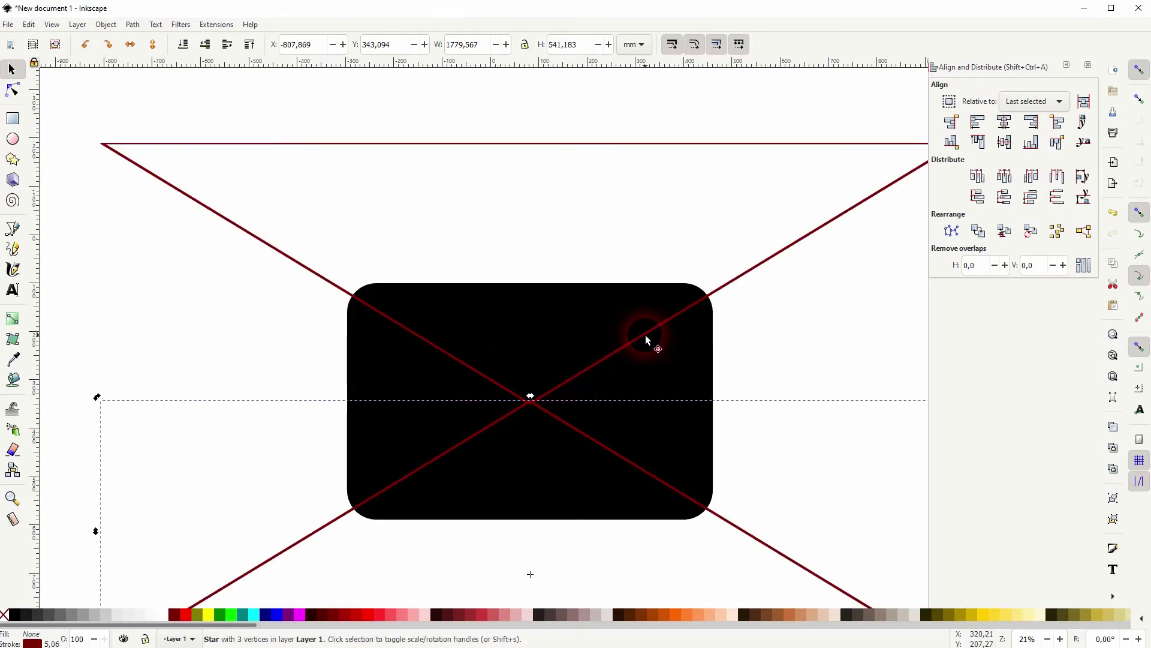
scroll(595, 374, "down", 1)
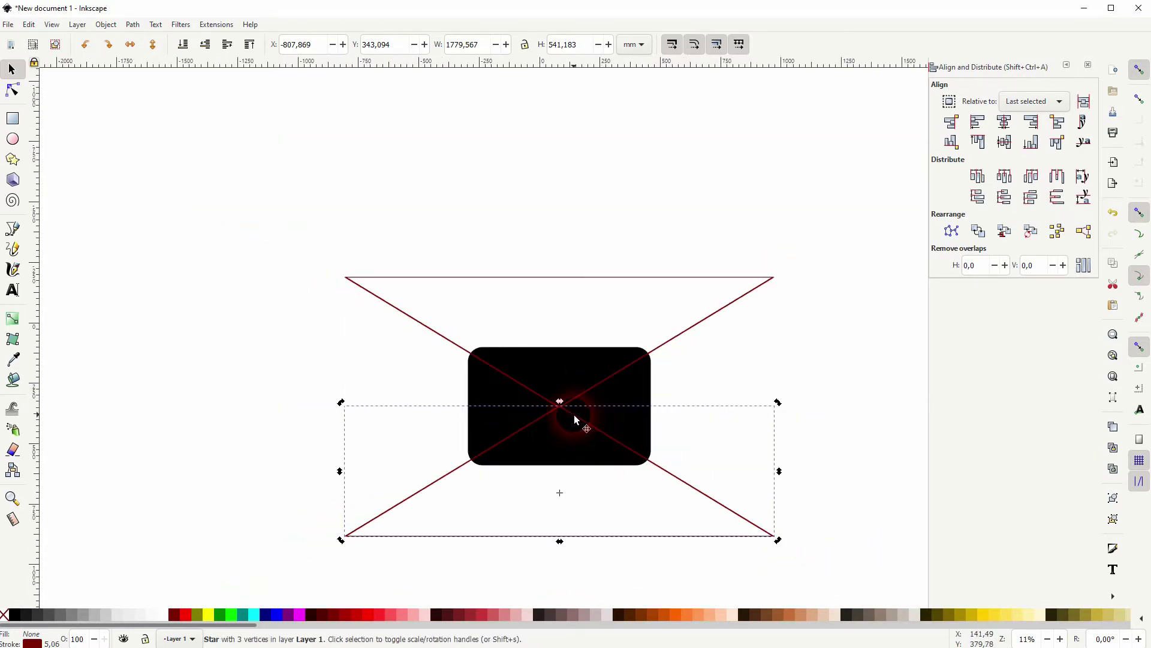
left_click_drag(574, 417, 569, 393)
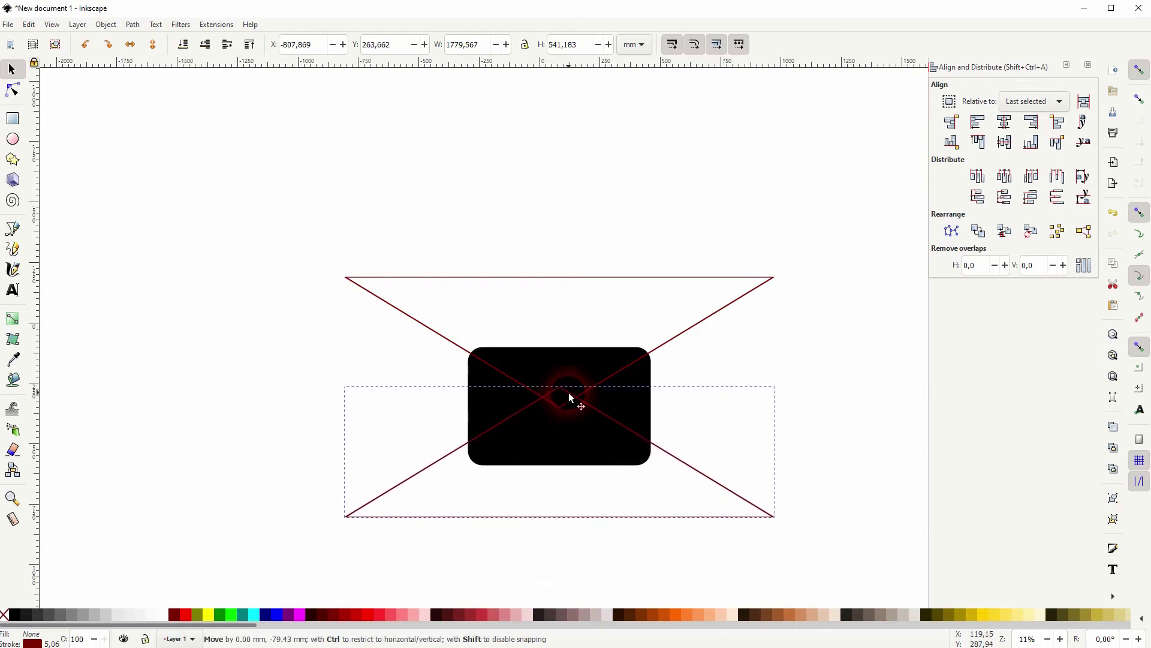
Narrow the lower triangle, then select both triangle outlines
left_click(814, 493)
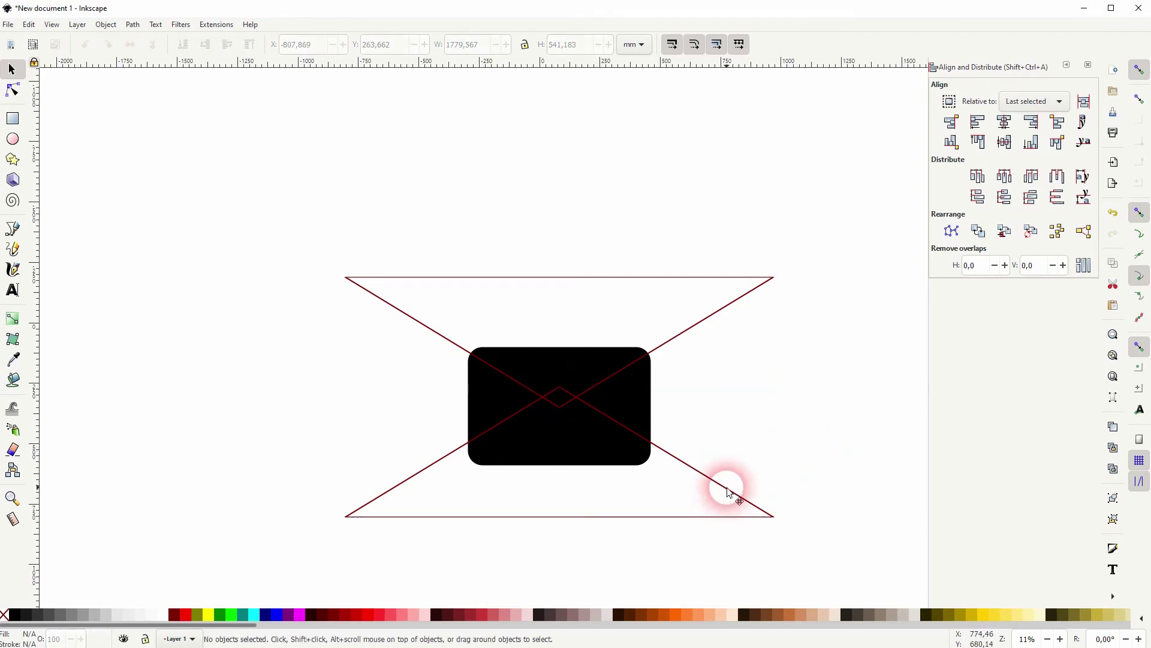
left_click(728, 487)
left_click_drag(778, 453, 718, 468)
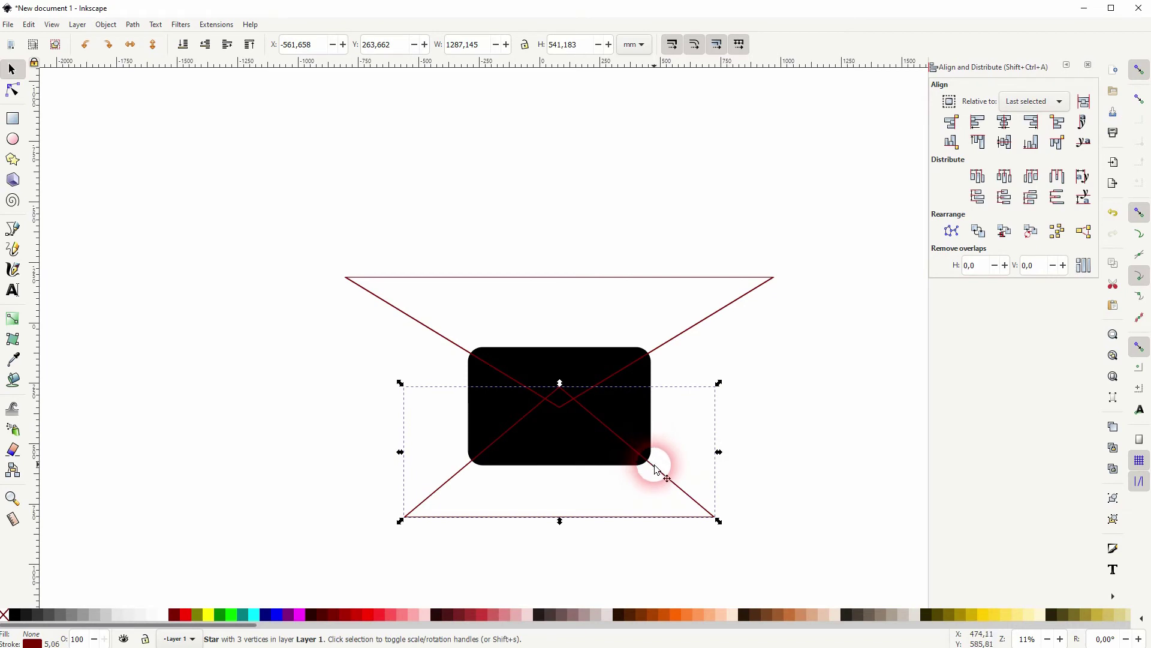
left_click(837, 430)
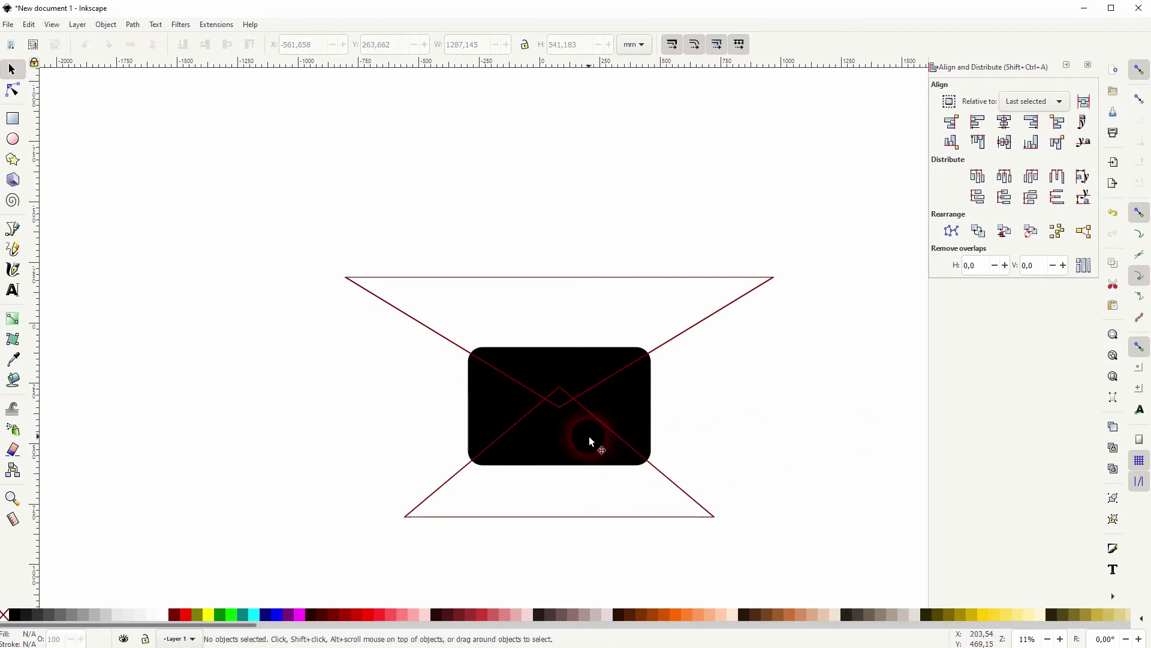
left_click(691, 498)
left_click(724, 318, "shift")
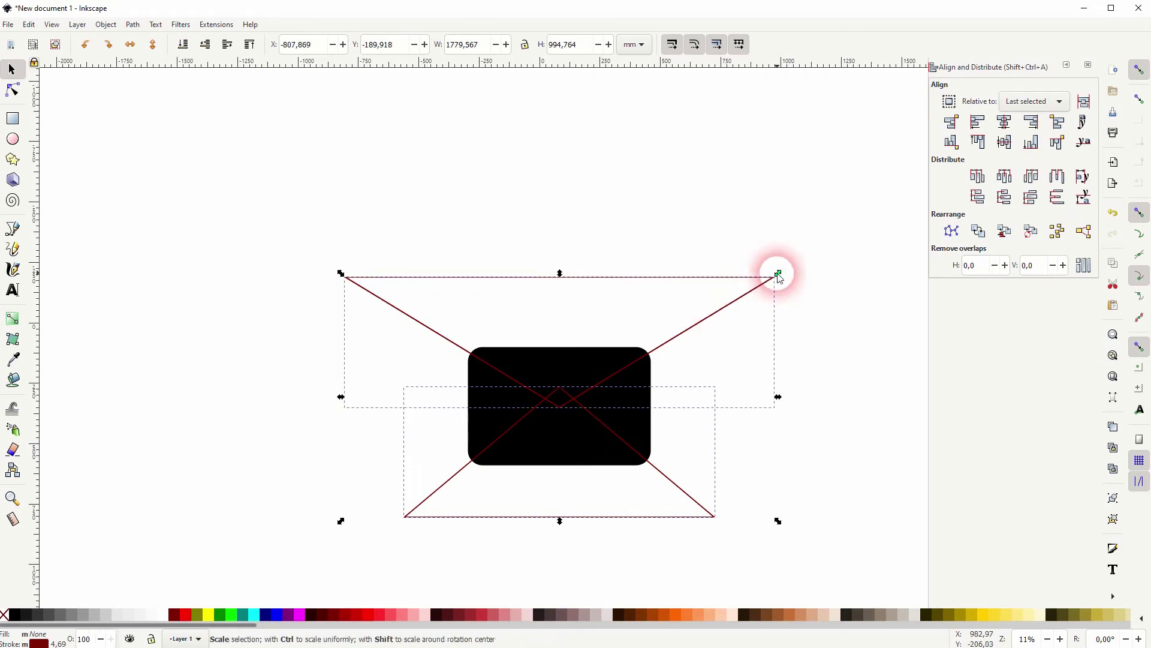
Set both outlines' stroke width to 20 mm in Fill and Stroke
left_click(1088, 67)
left_click(105, 25)
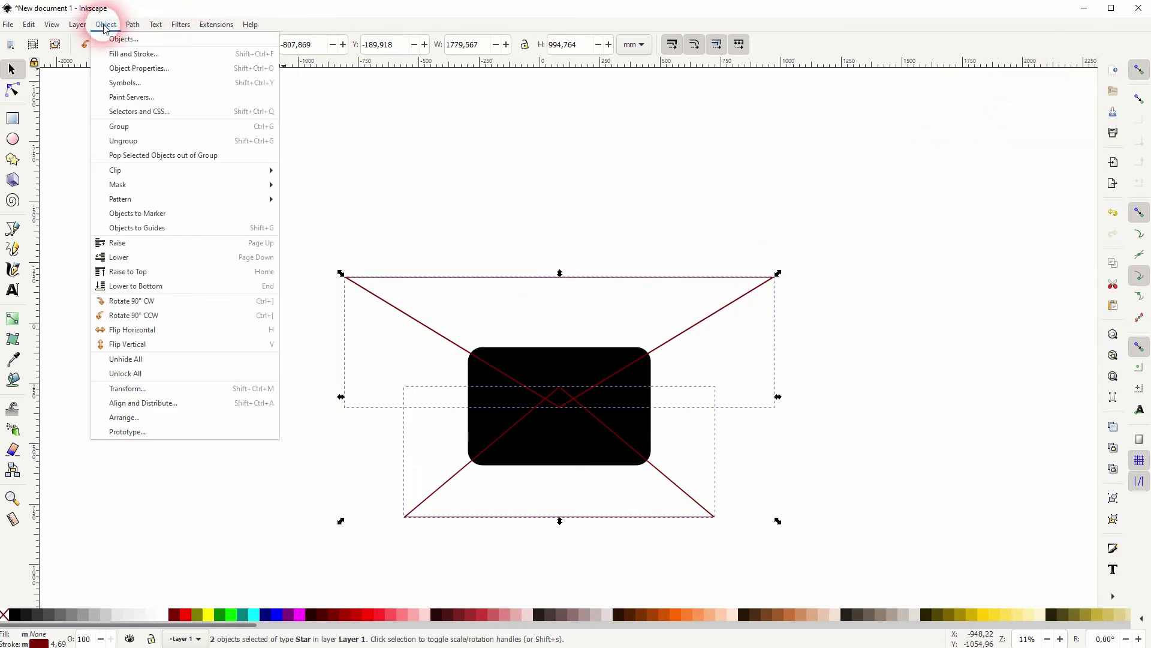
left_click(135, 39)
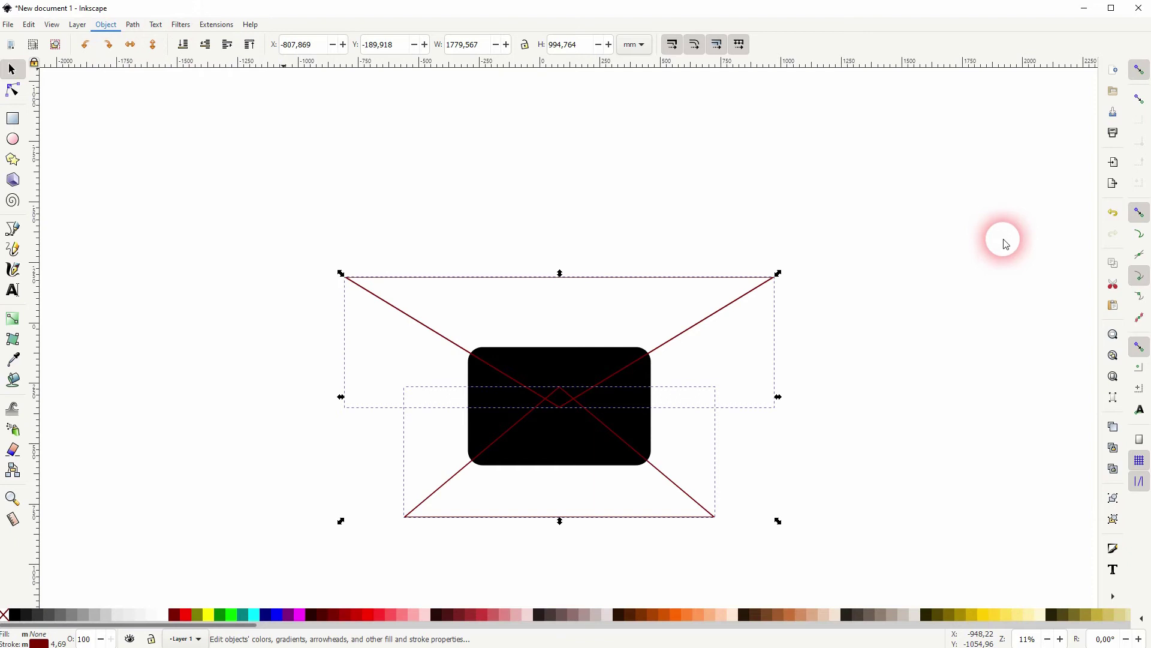
left_click(1020, 91)
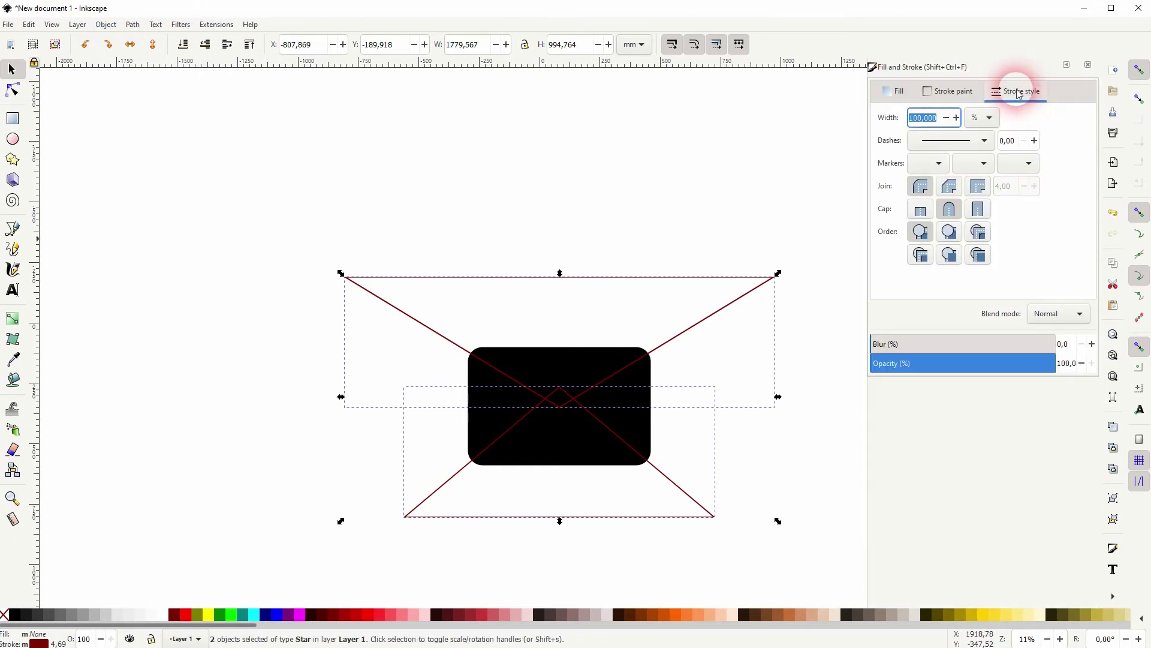
left_click(974, 117)
left_click(982, 90)
type("0")
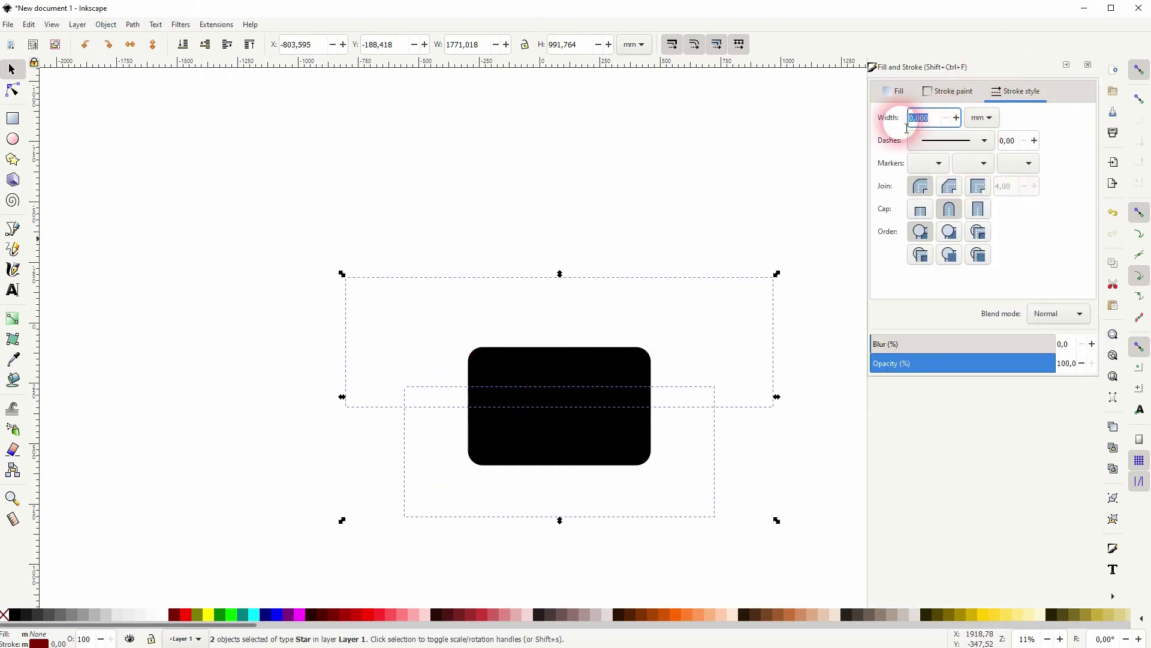
type("5")
key("Return")
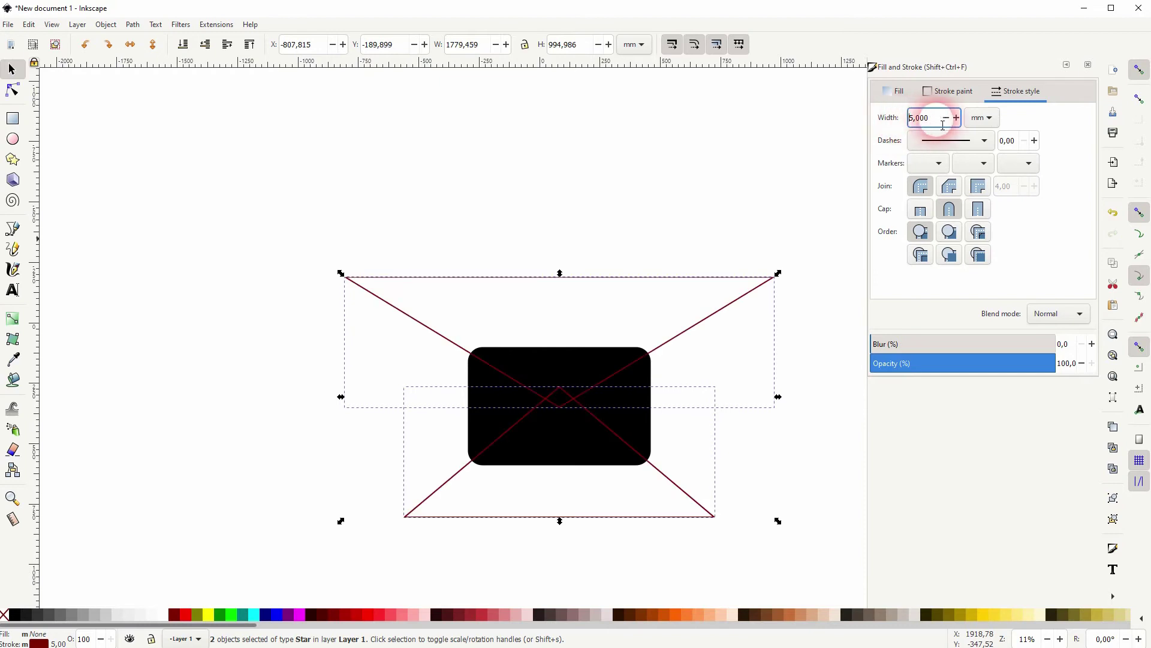
double_click(919, 117)
type("10")
key("Return")
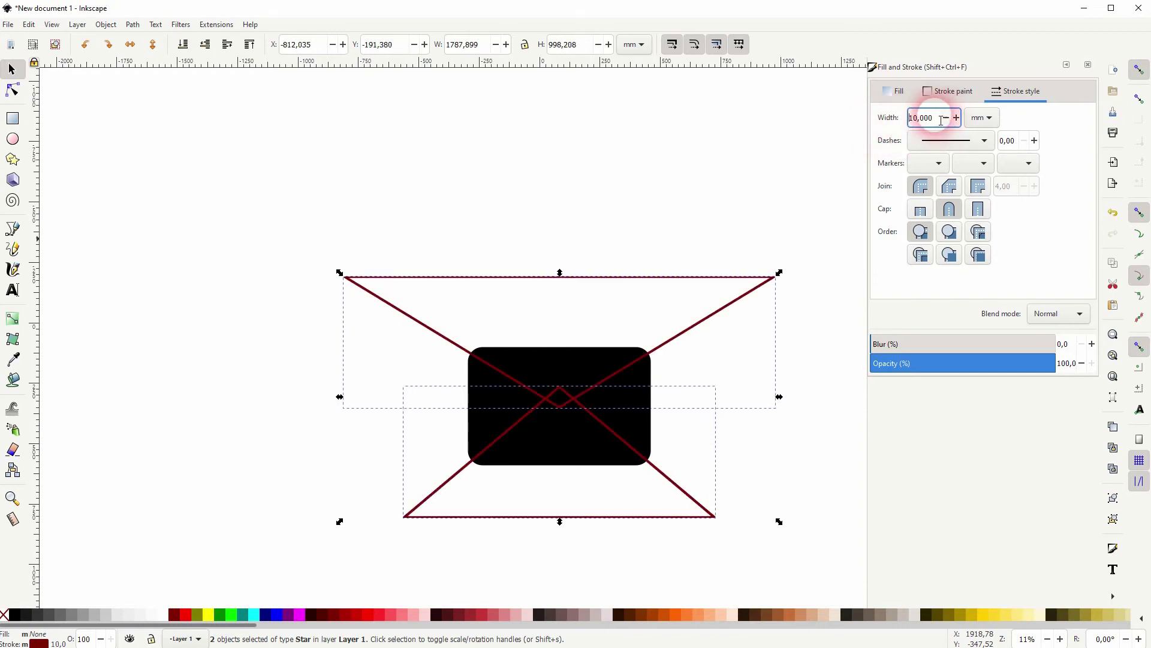
double_click(922, 118)
type("20")
key("Return")
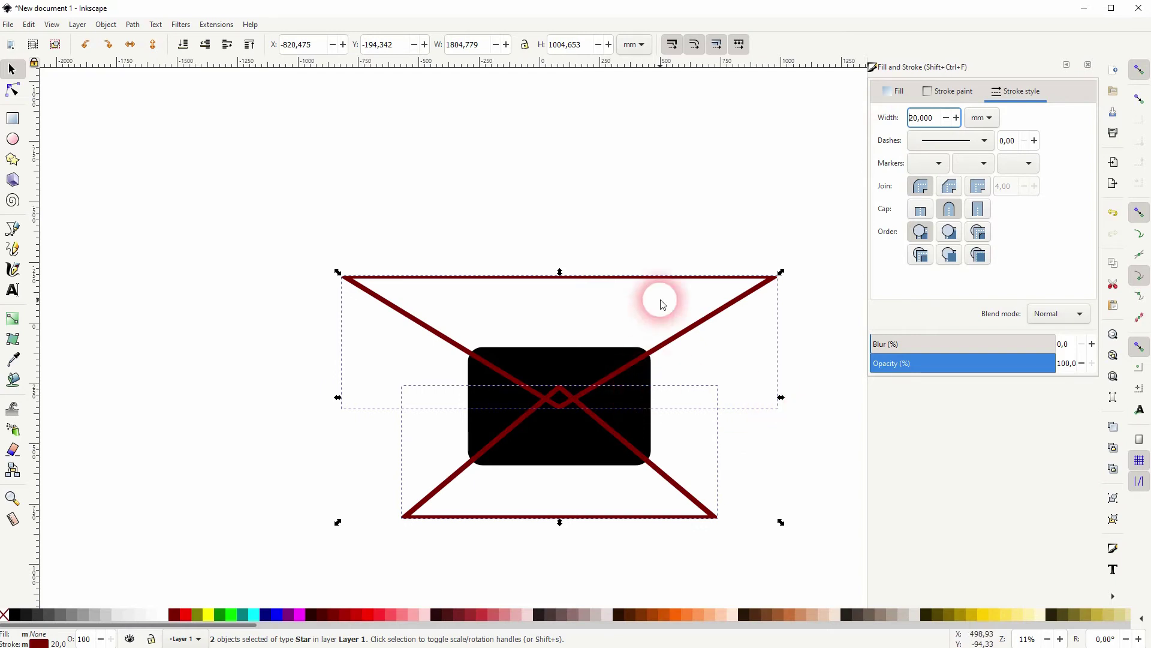
Convert the outlines to paths and subtract the upper lines from the rectangle
left_click(133, 24)
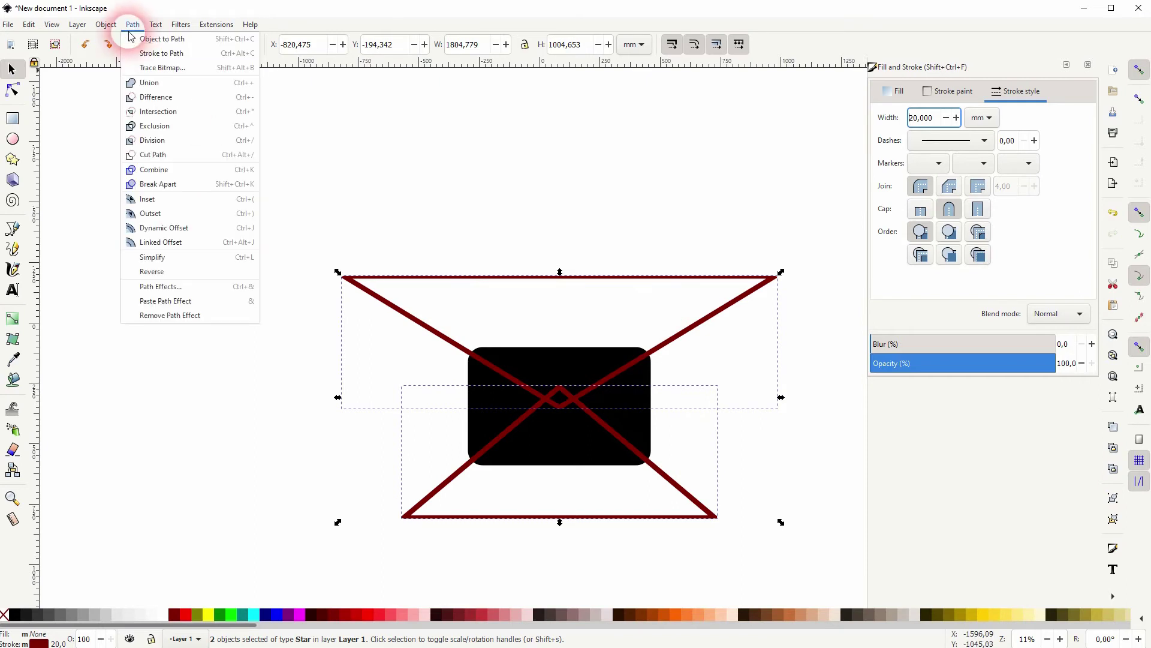
left_click(153, 41)
left_click(168, 306)
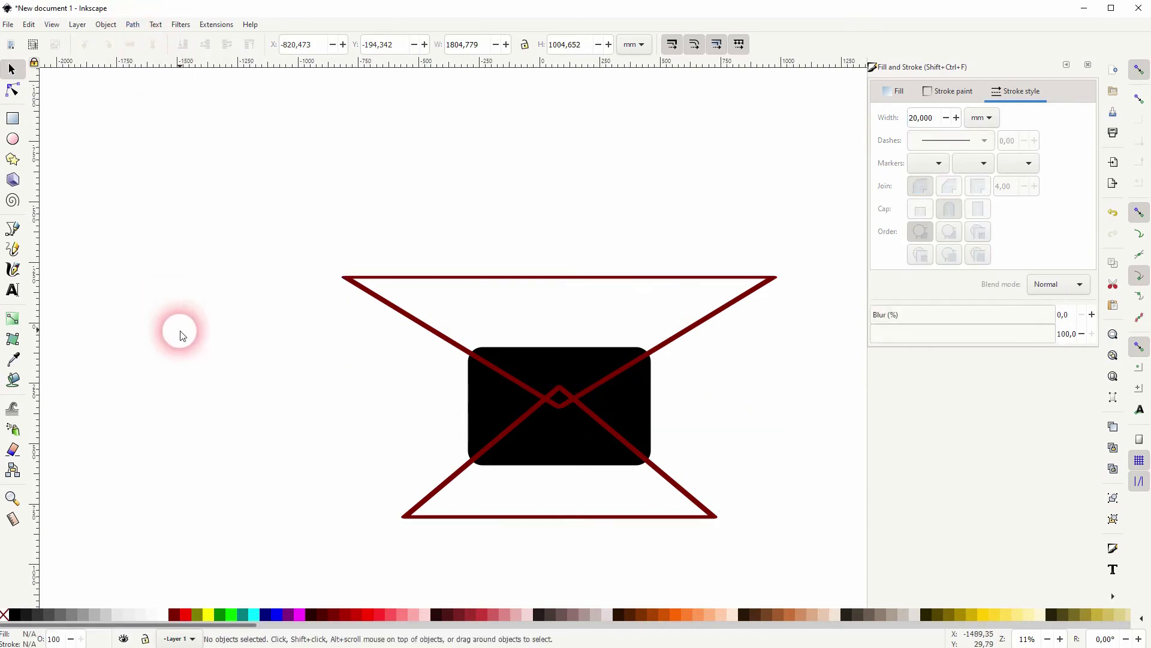
left_click(716, 326)
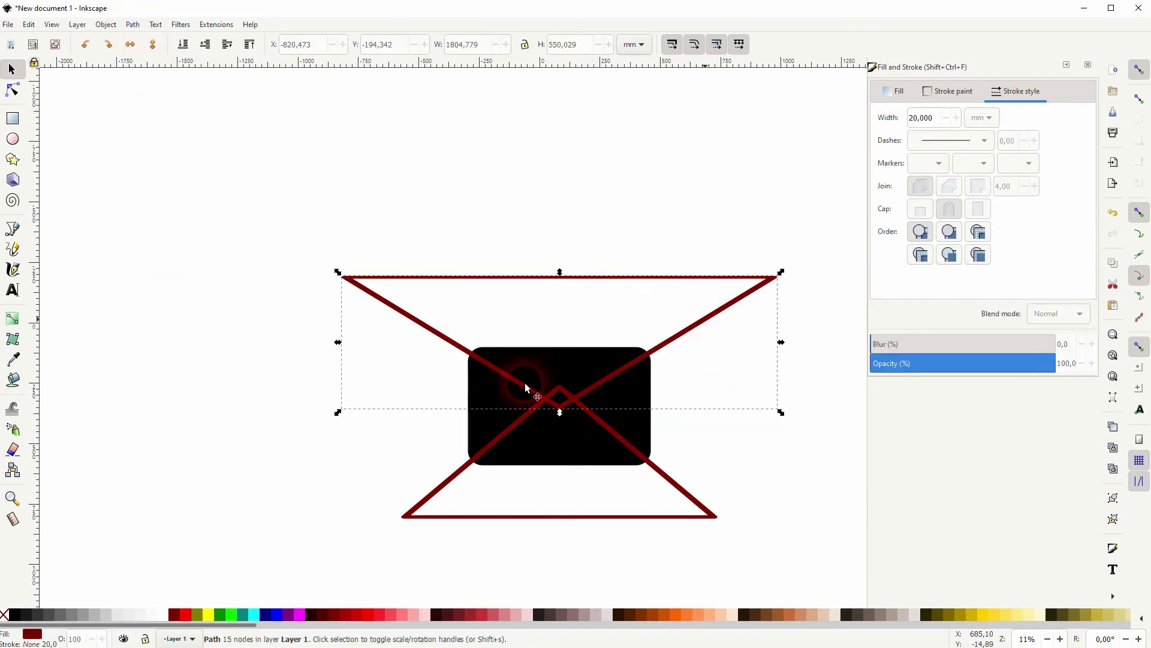
left_click(481, 432, "shift")
left_click(132, 25)
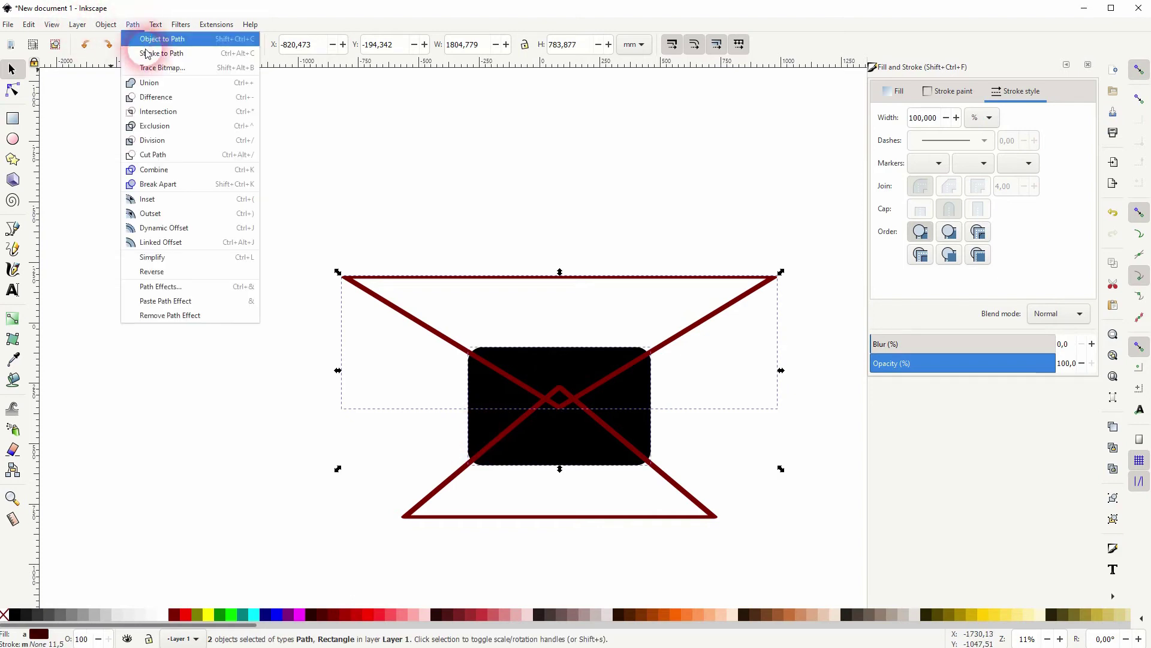
left_click(158, 95)
Subtract the lower crossed-line path from the black envelope too
left_click(238, 435)
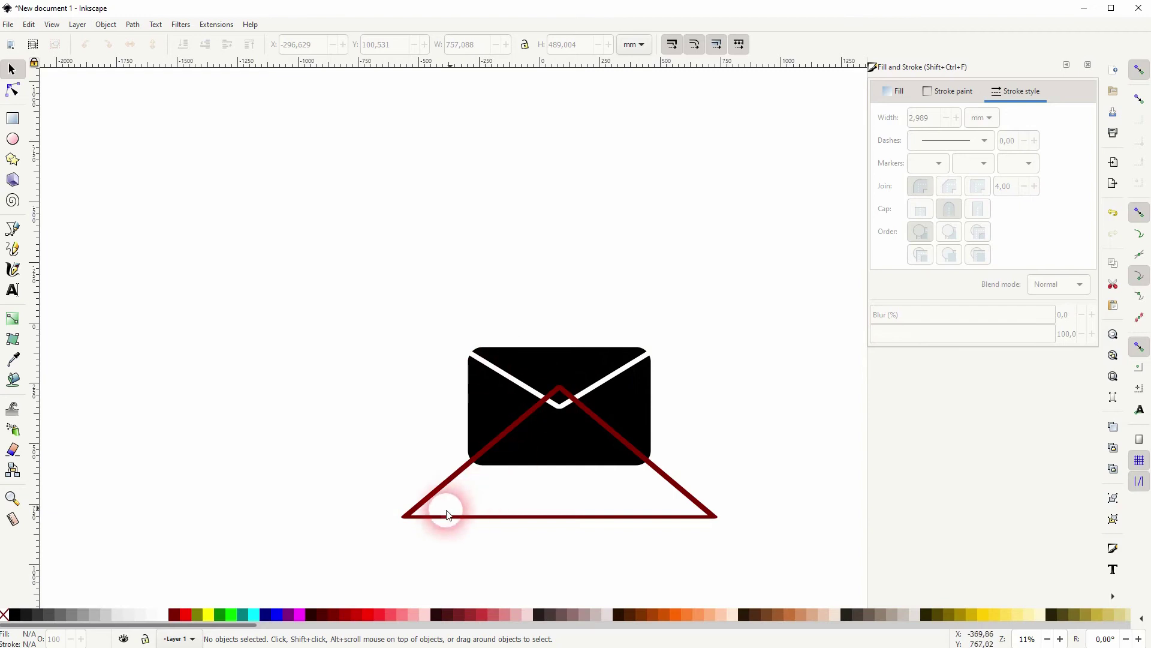
left_click(420, 498)
left_click(472, 368, "shift")
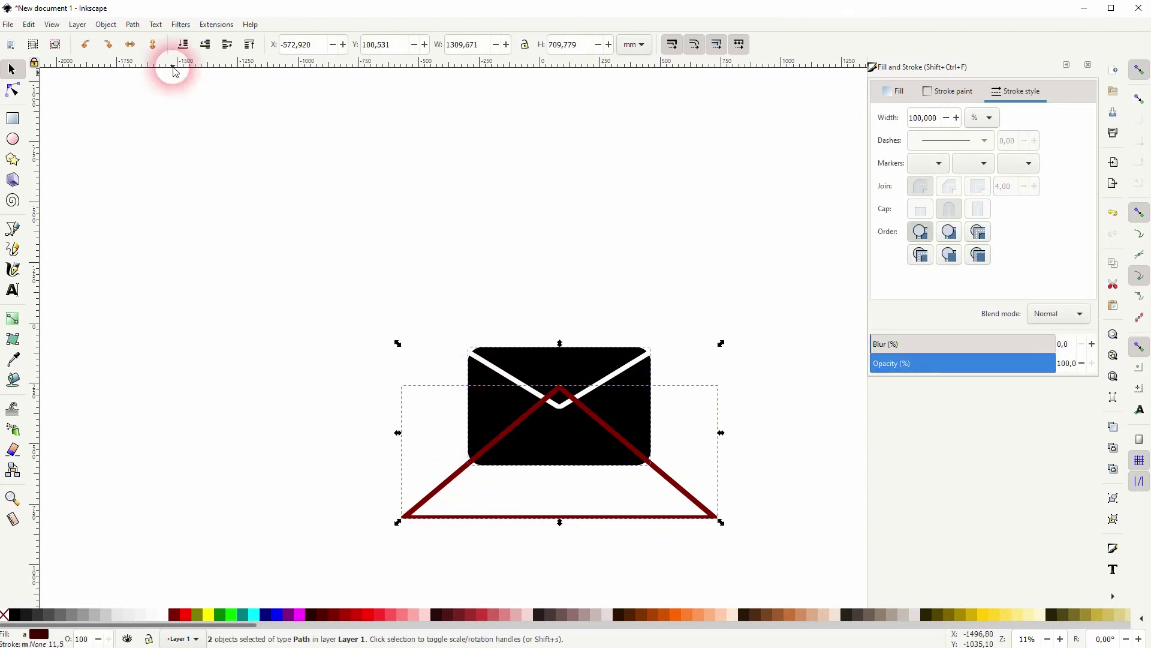
left_click(132, 25)
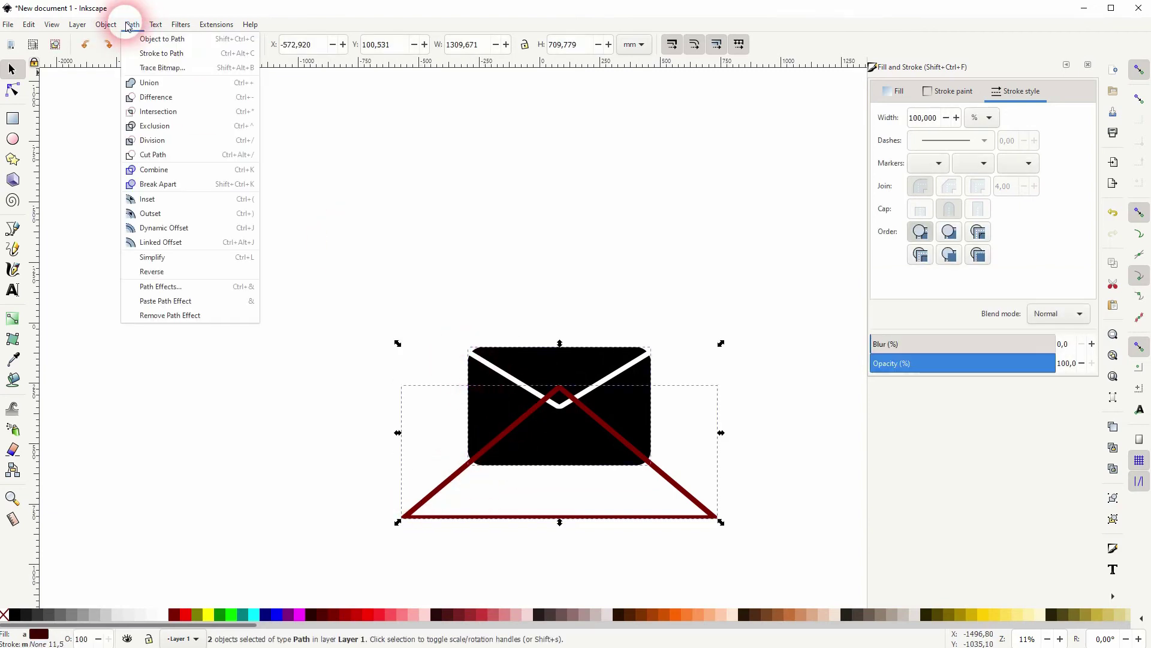
left_click(156, 97)
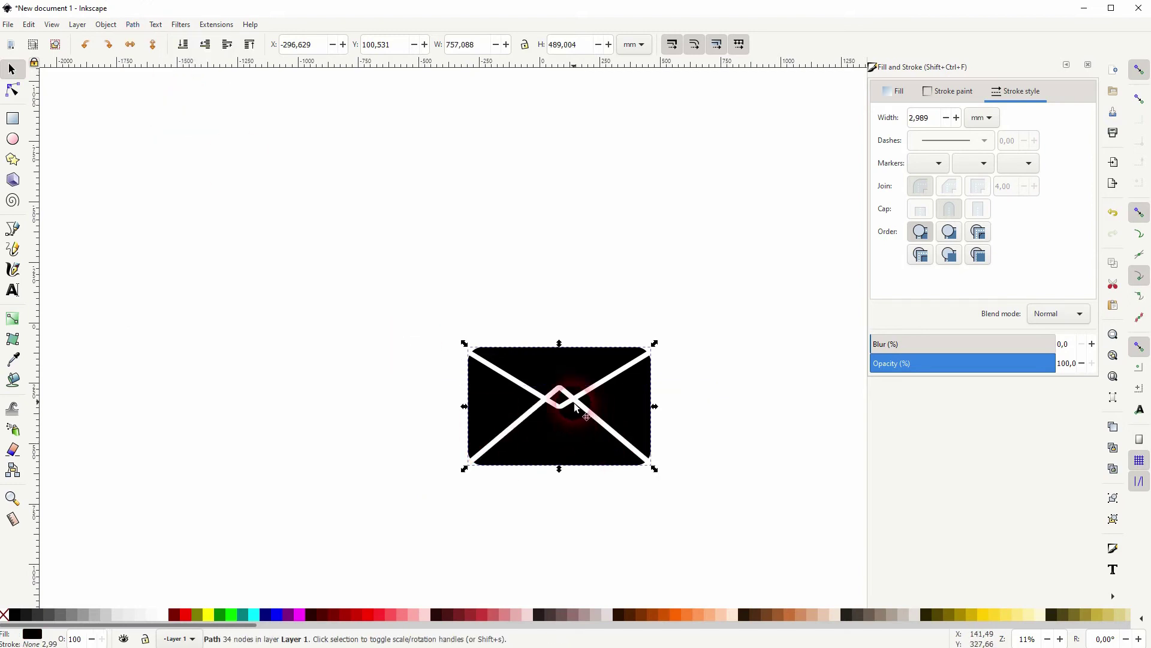
Undo the lower cut and break the black envelope into separate pieces
key("ctrl+z")
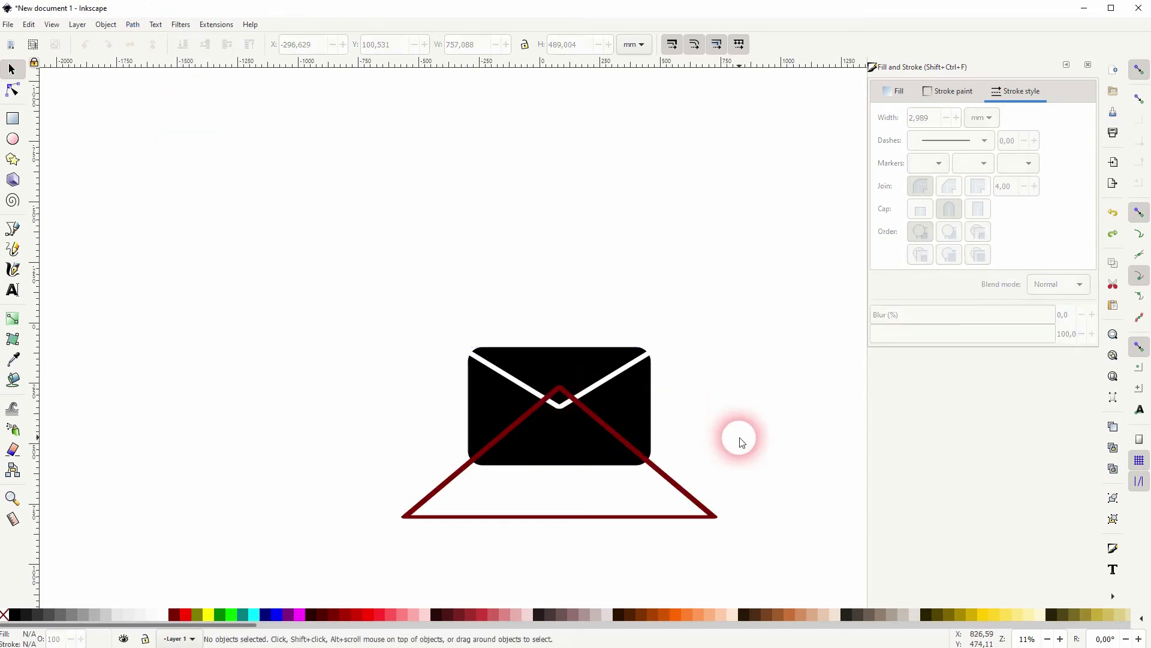
left_click(621, 359)
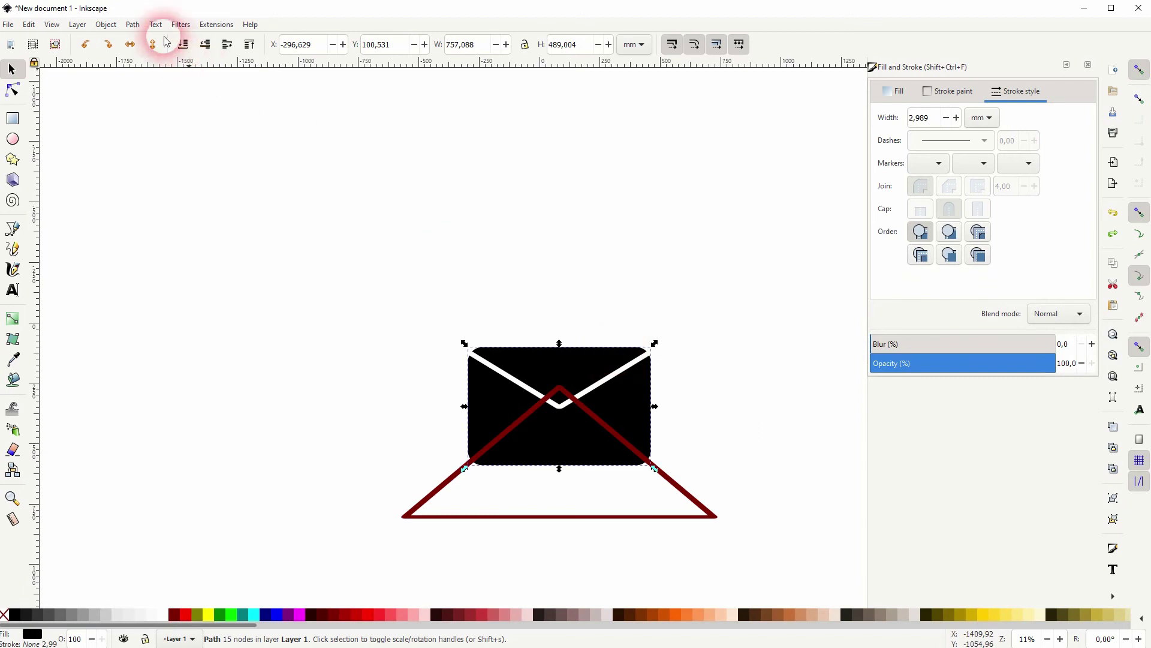
left_click(133, 24)
left_click(166, 183)
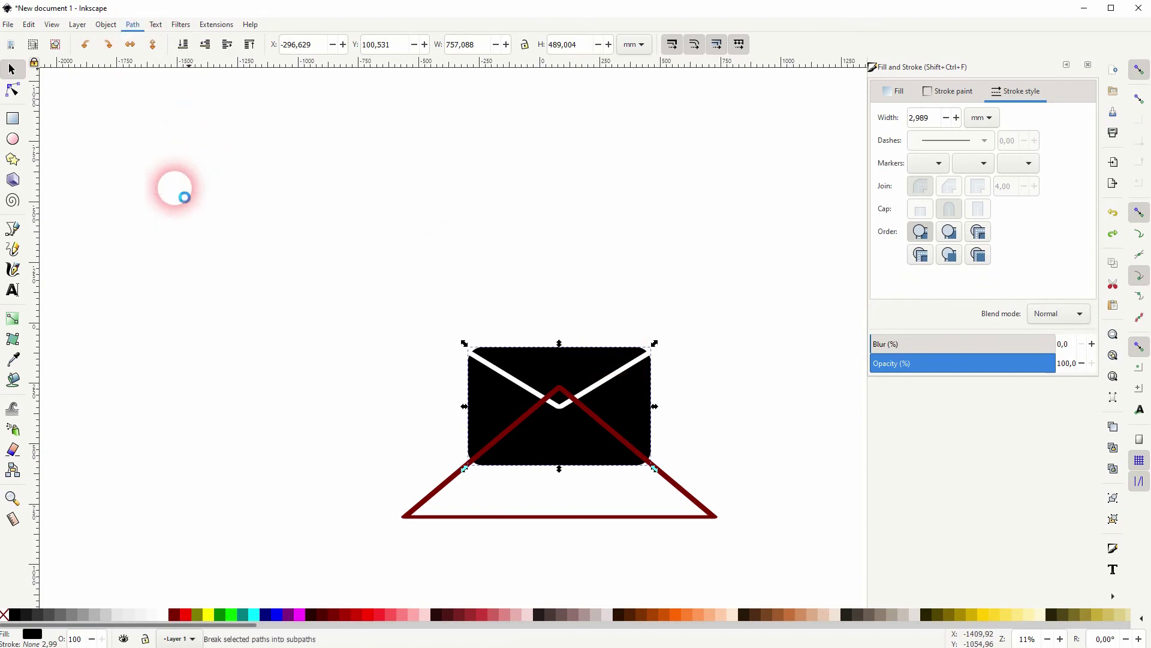
left_click(282, 384)
left_click_drag(636, 411, 648, 504)
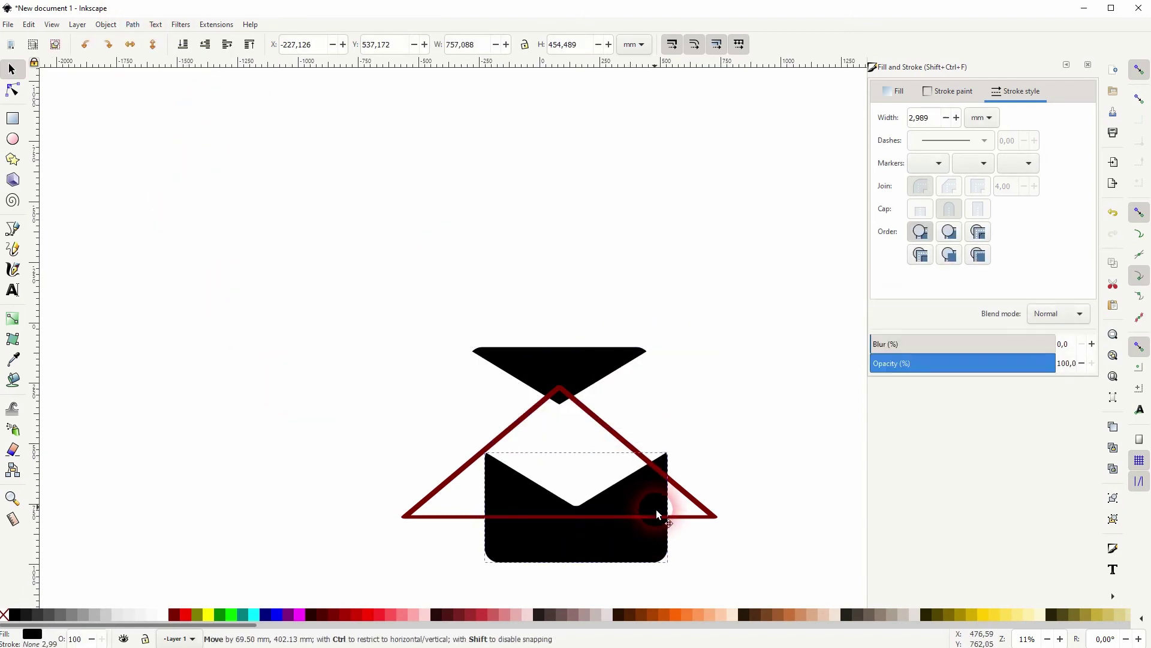
key("ctrl+z")
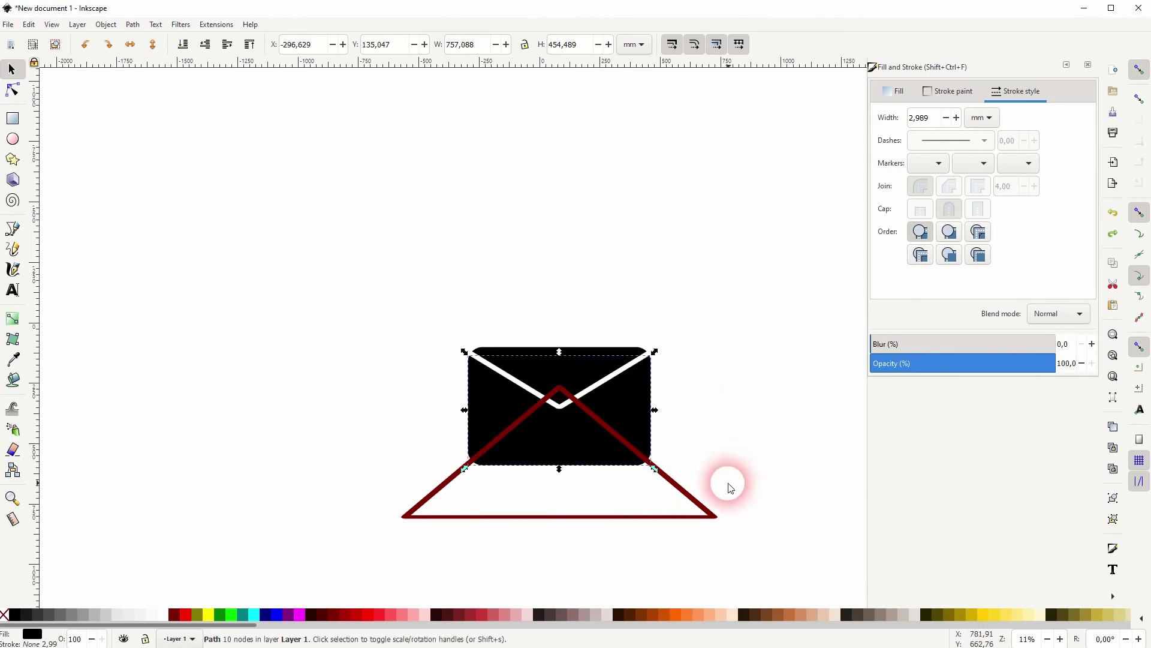
Subtract the lower red lines from the envelope piece
left_click(688, 484, "shift")
left_click(133, 25)
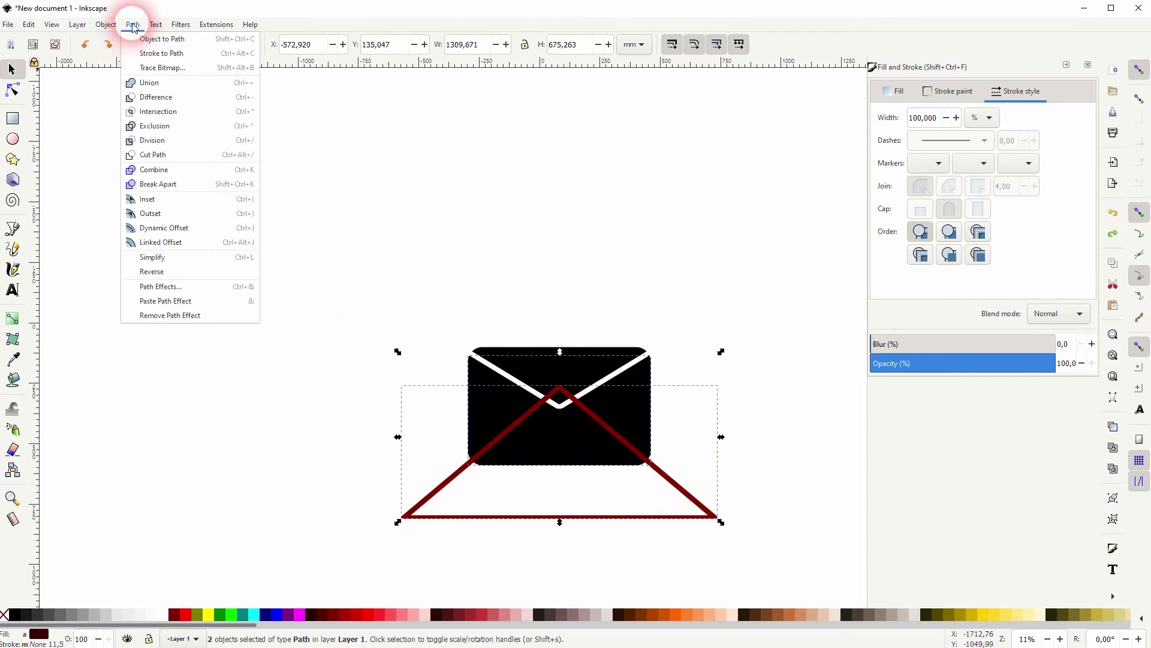
left_click(170, 97)
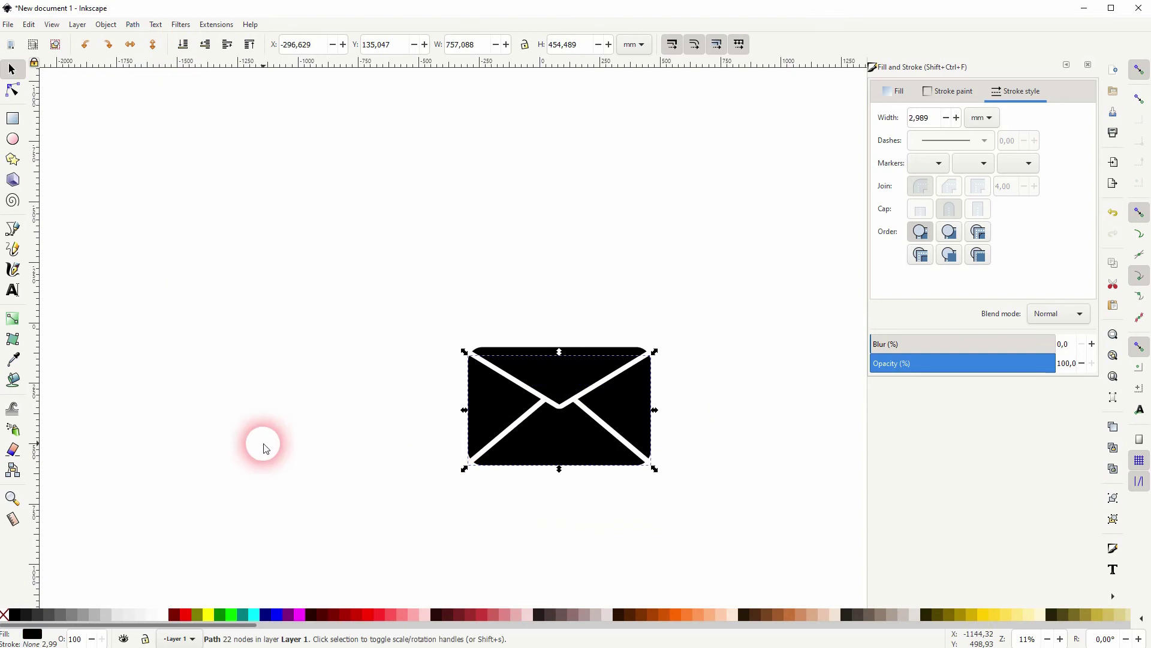
left_click(264, 447)
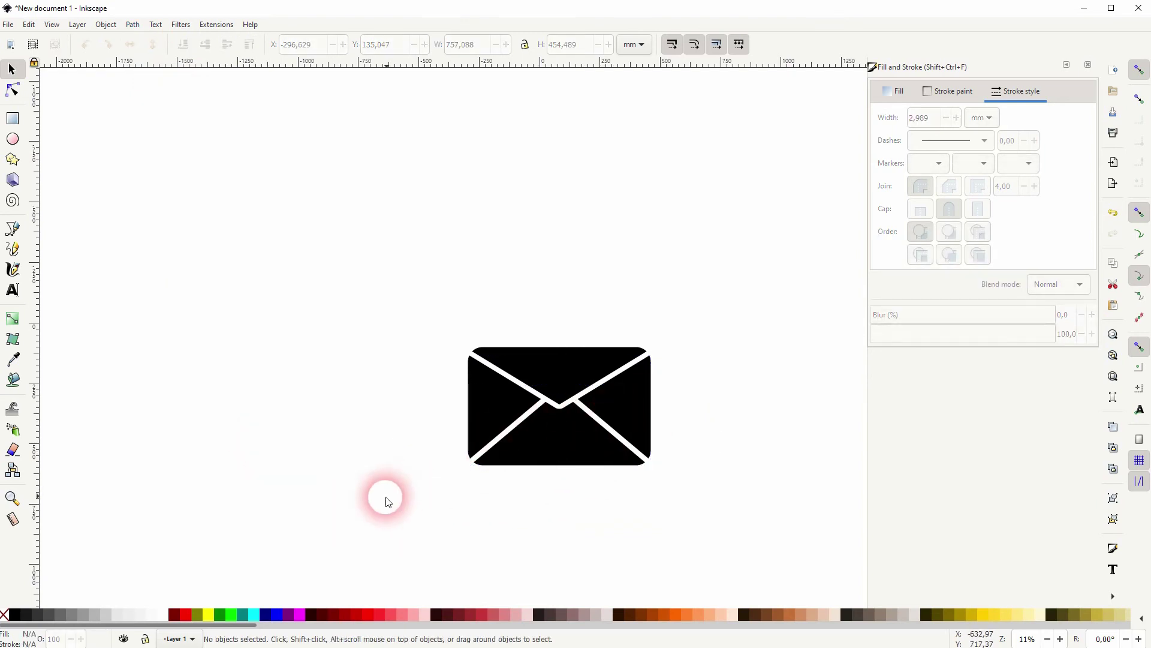
Combine all envelope pieces into one path and move it up-left
left_click_drag(383, 495, 720, 286)
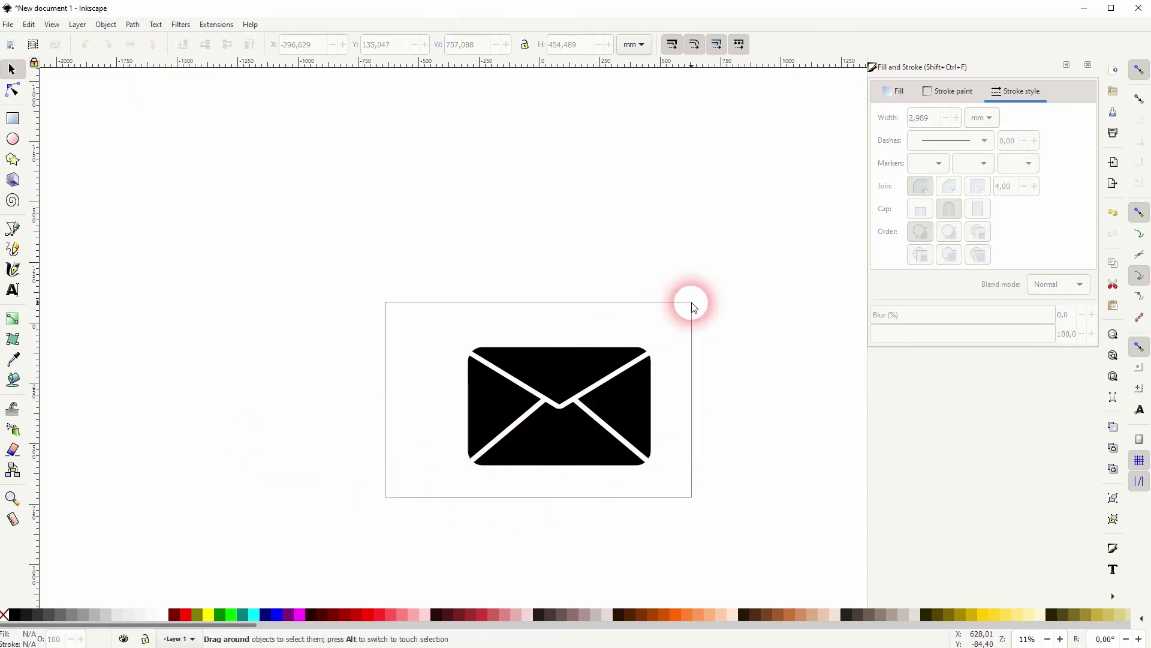
left_click(132, 24)
left_click(157, 171)
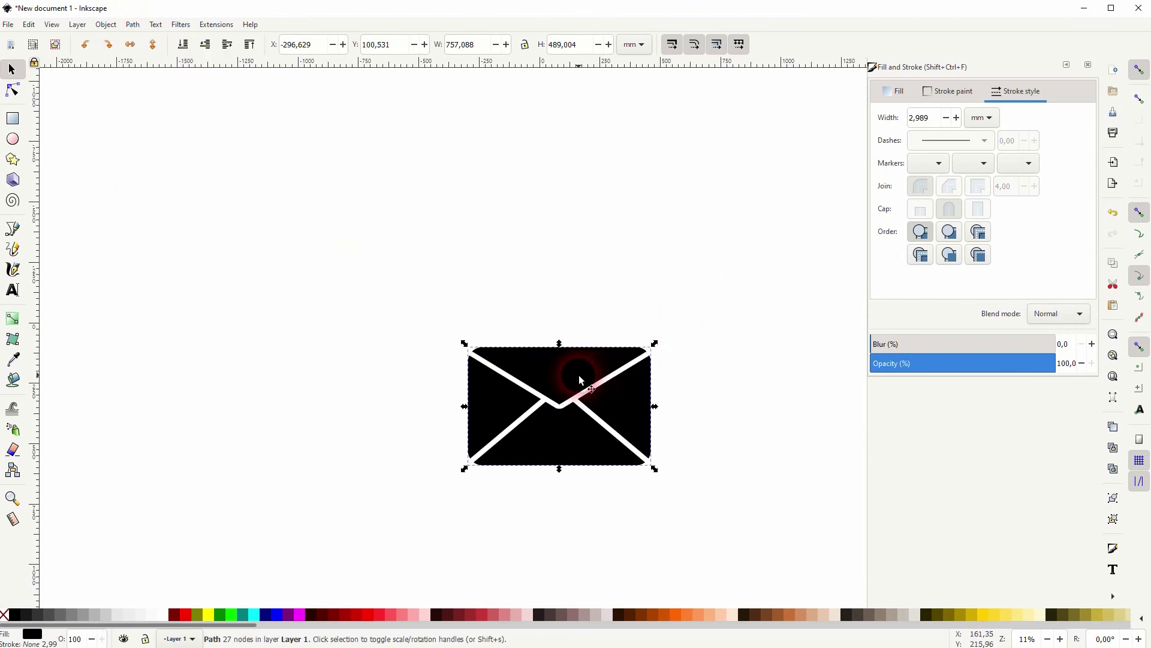
left_click_drag(578, 374, 509, 292)
left_click(615, 365)
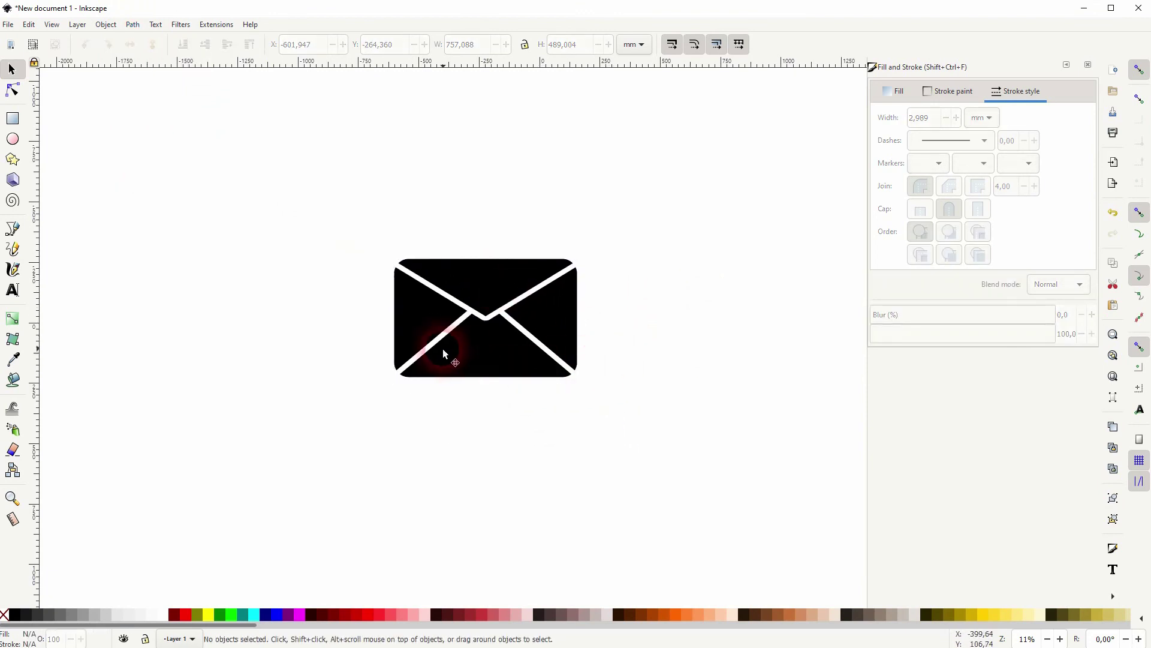
left_click(12, 118)
left_click_drag(277, 181, 761, 461)
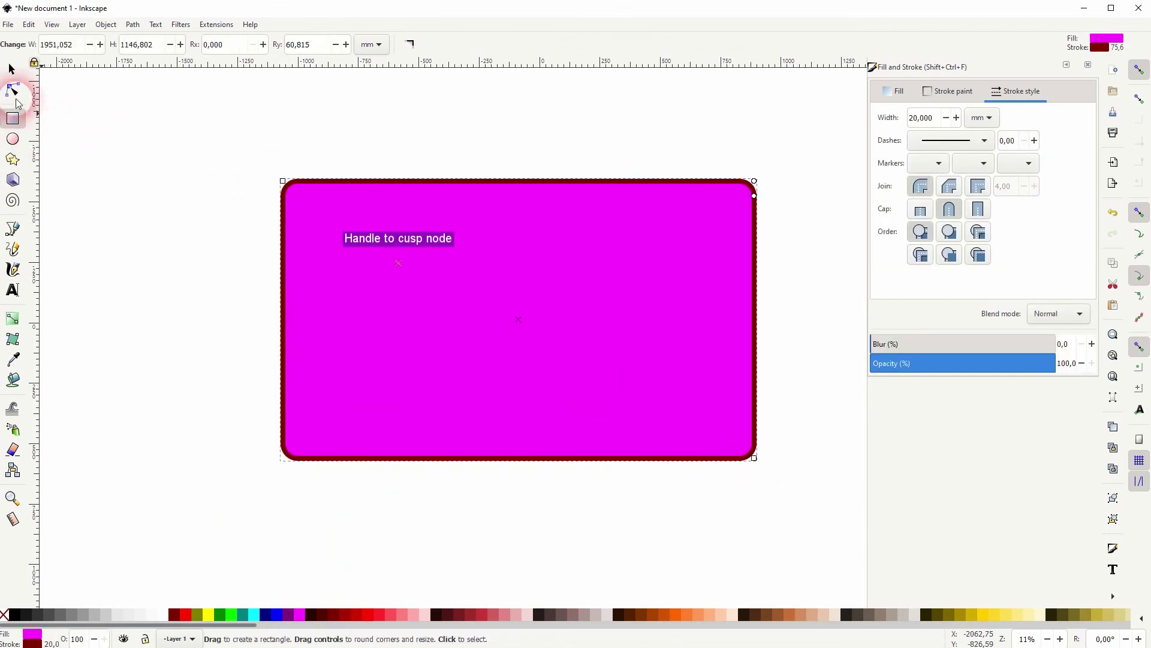
left_click(14, 69)
left_click(184, 45)
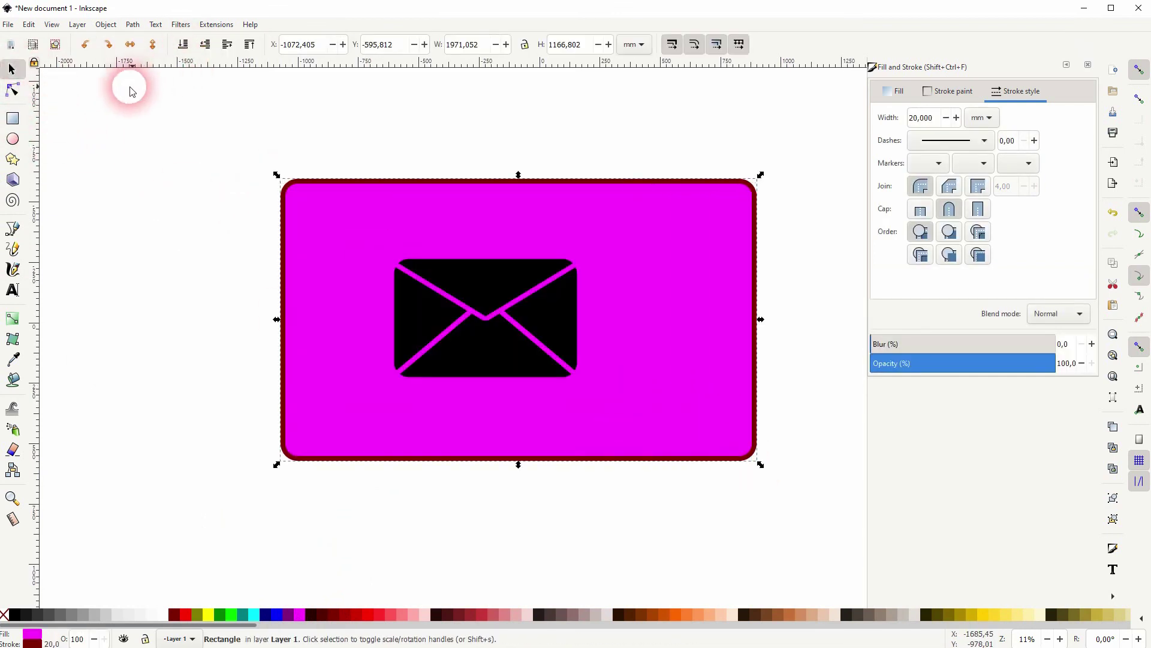
left_click(555, 301)
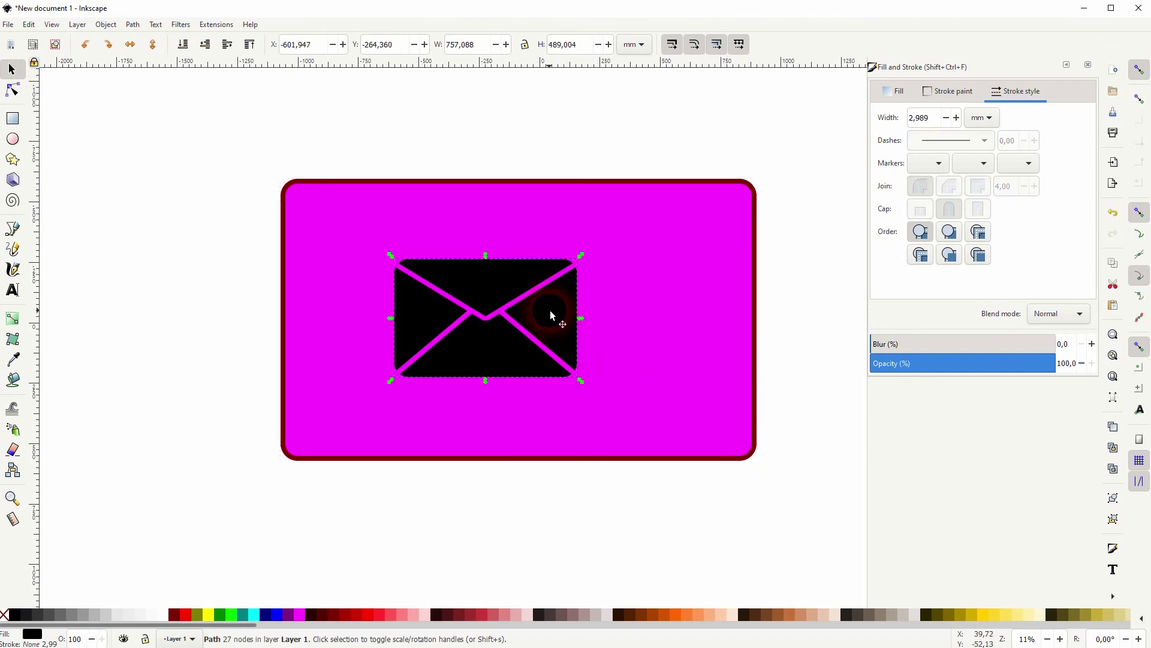
mouse_move(550, 310)
left_mouse_down()
mouse_move(617, 311)
mouse_move(551, 321)
left_mouse_up()
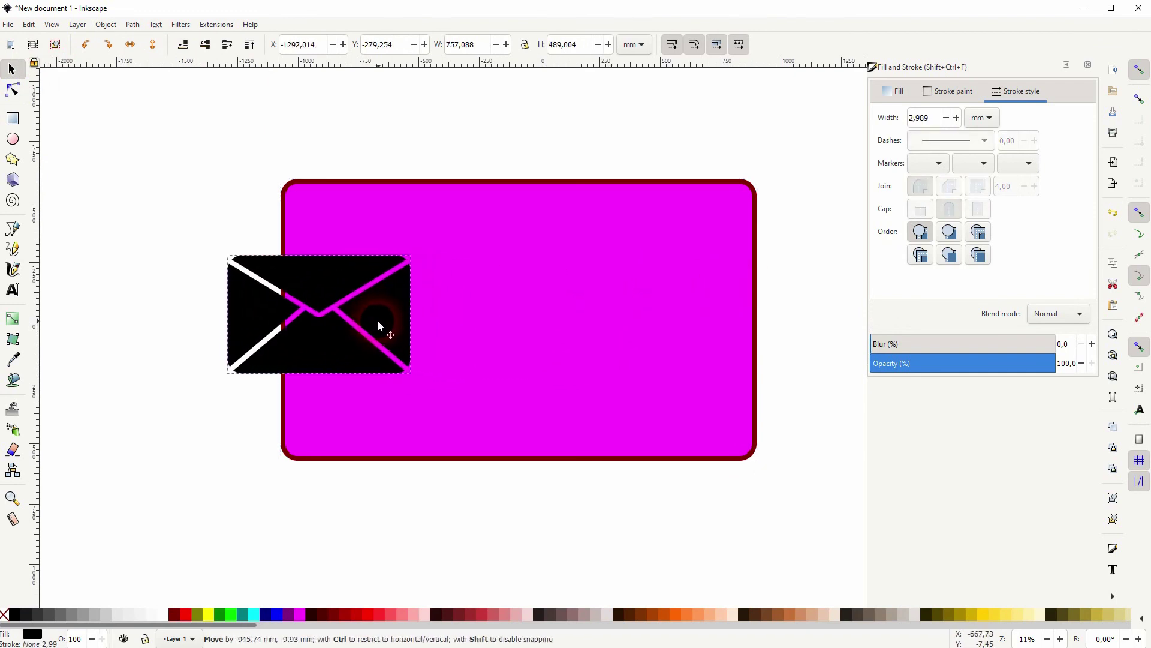
left_click(733, 318)
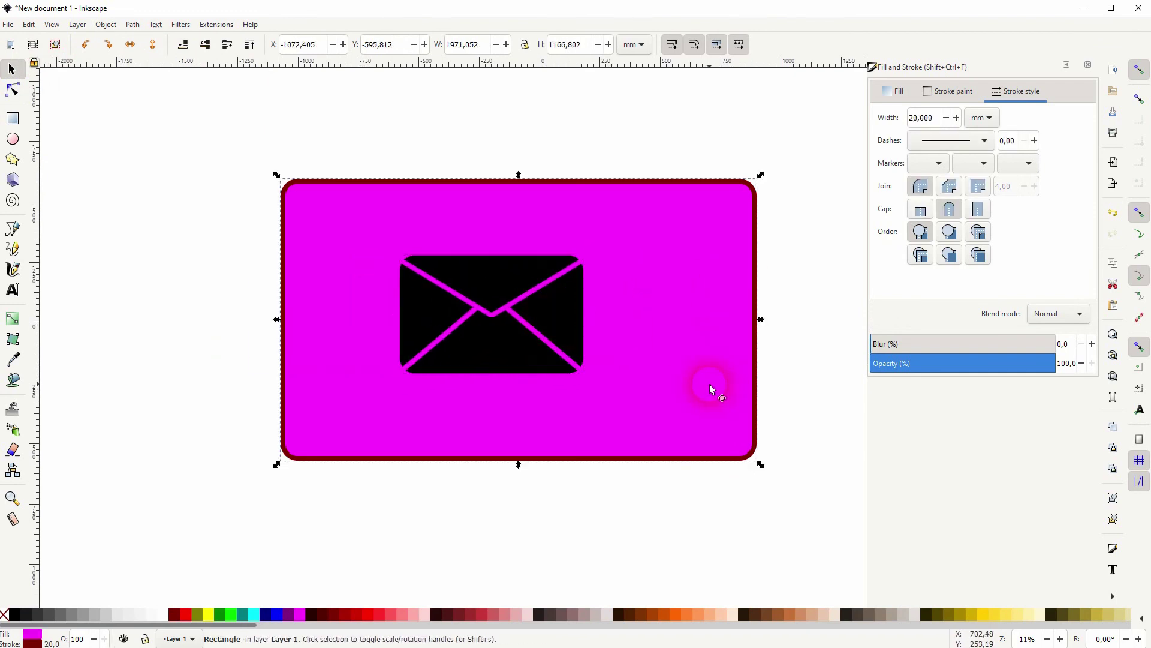
key("Delete")
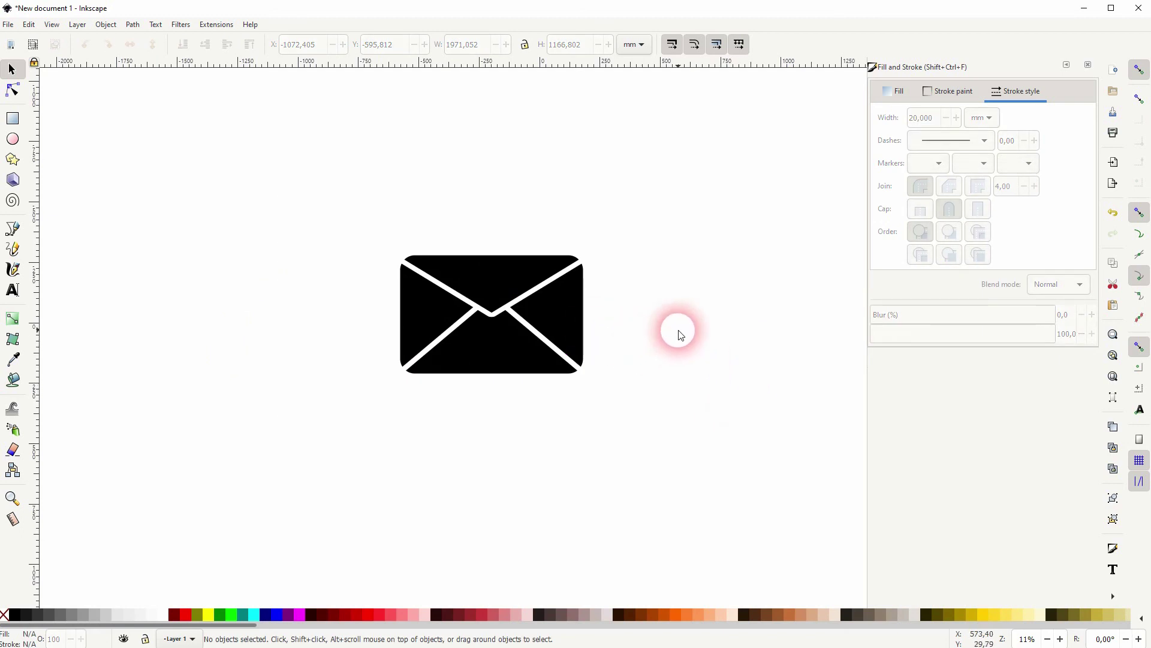